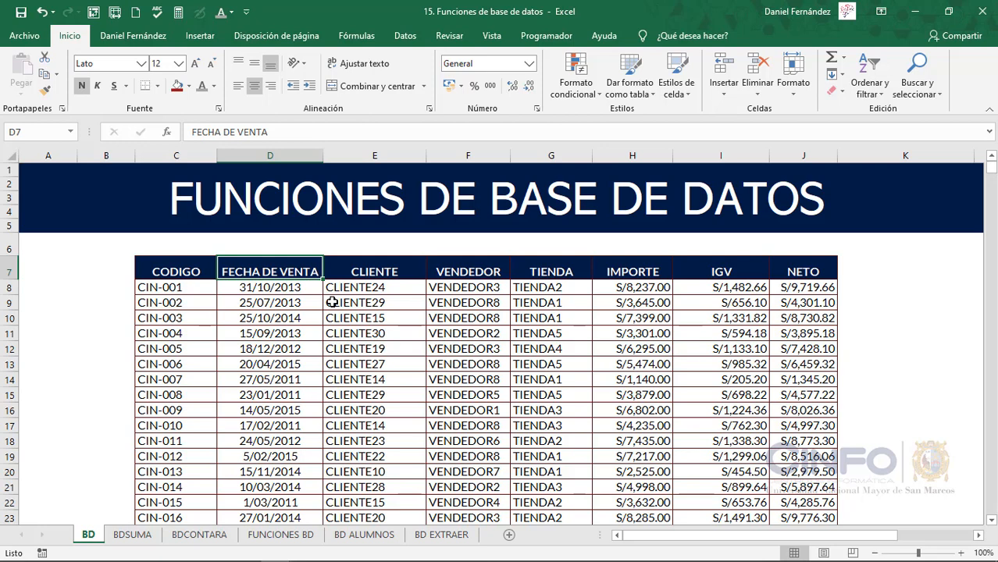
Name the whole sales table on the BD sheet, headers included, OrigenDatos
key(ctrl+a)
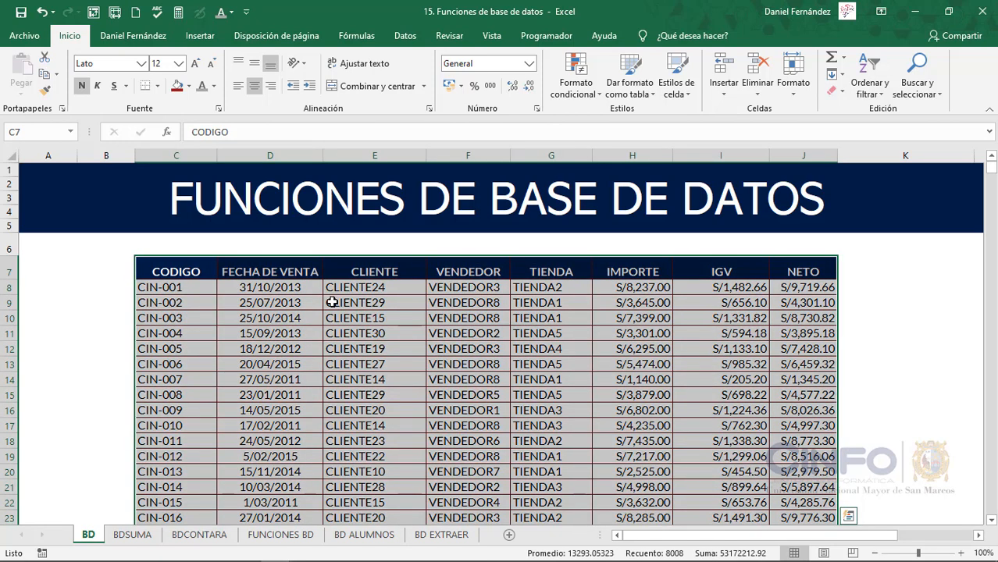
click(41, 131)
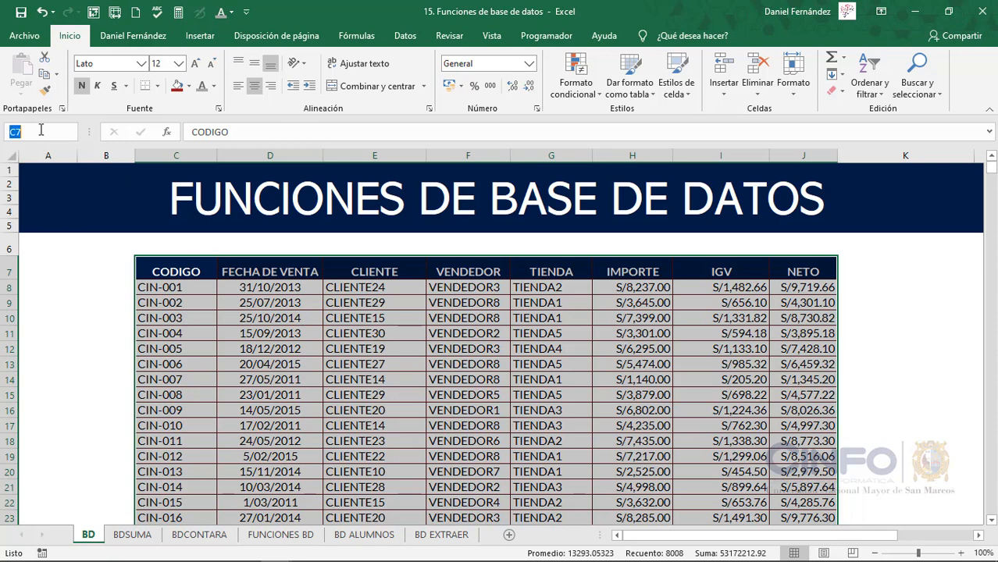
text(OrigenDatos)
key(Return)
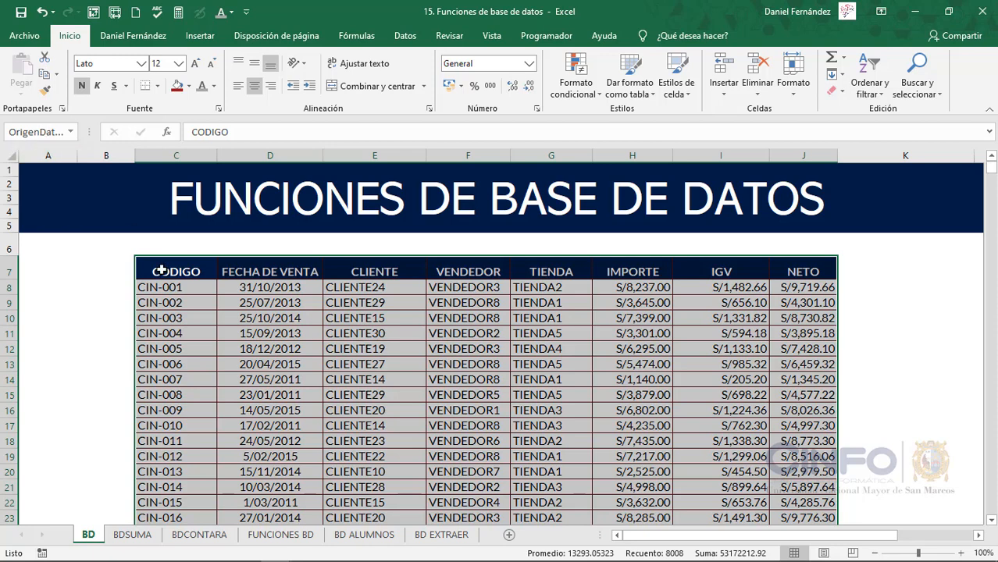
Copy the table's header row from the BD sheet to the BDSUMA sheet, starting at cell B7
click(136, 536)
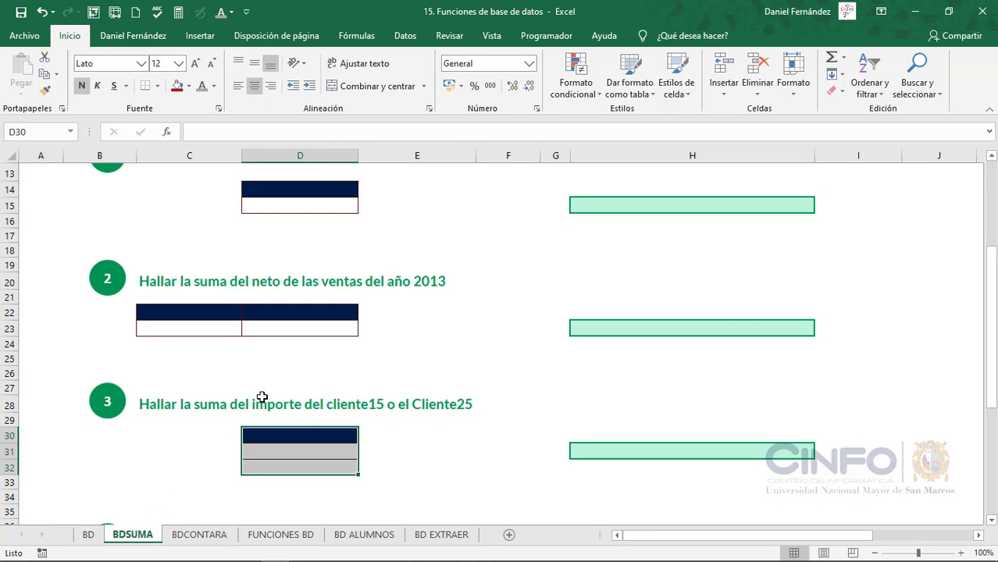
scroll(262, 396, up, 4)
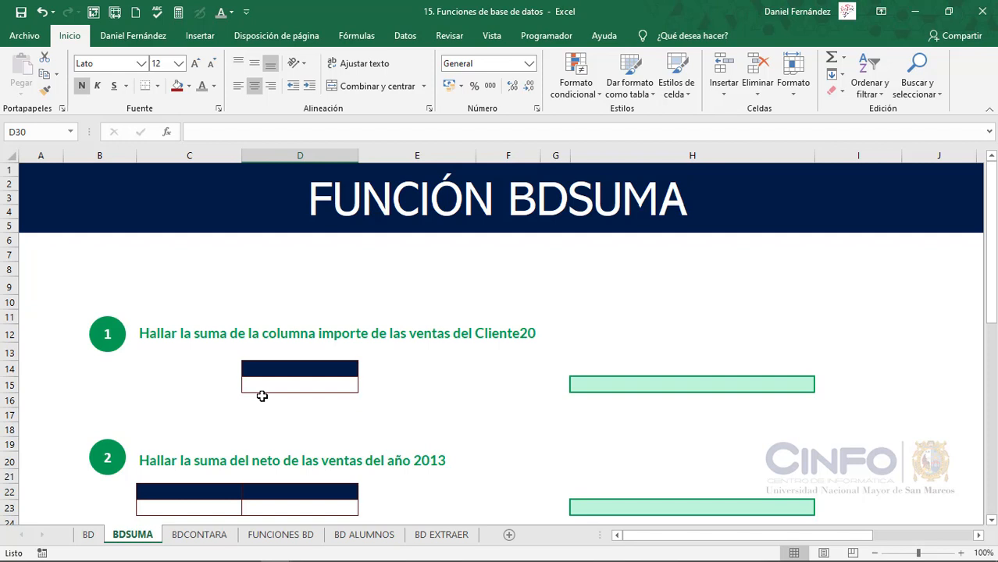
click(89, 534)
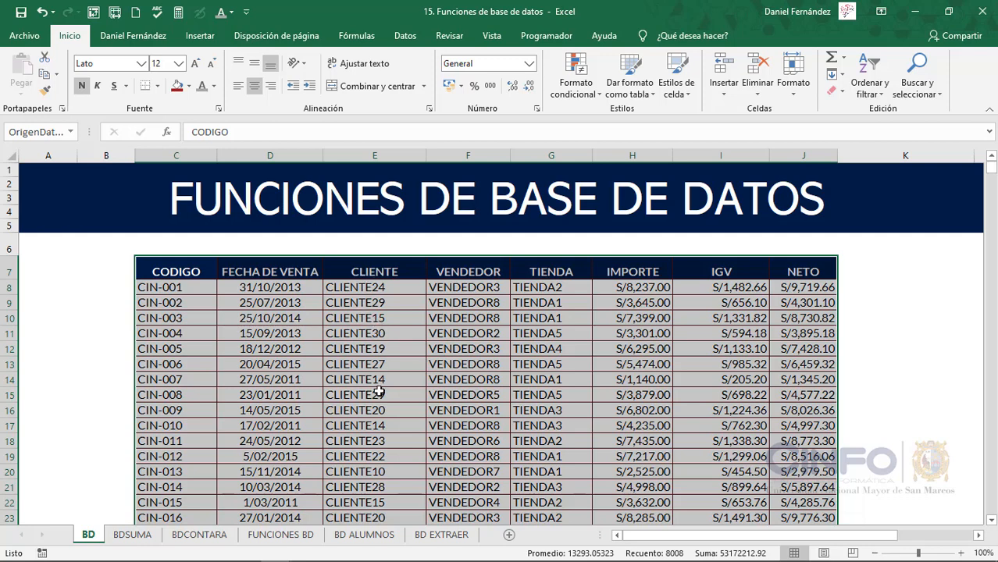
drag(184, 270, 822, 281)
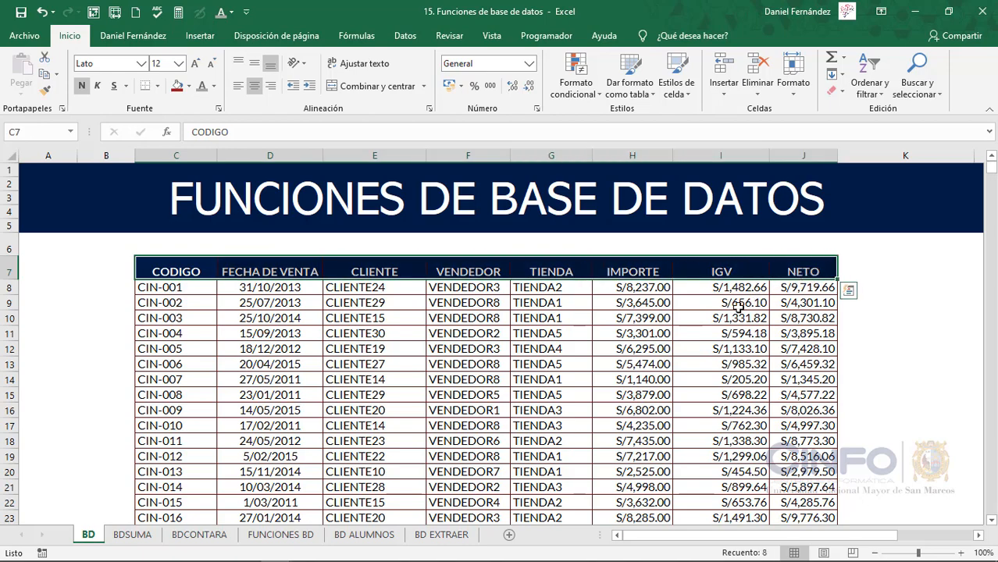
key(ctrl+c)
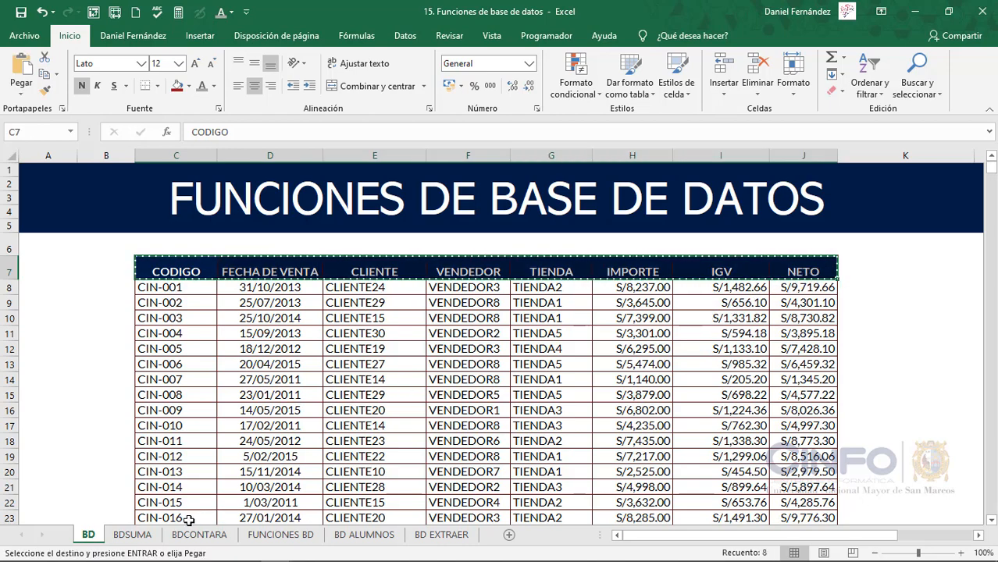
click(133, 535)
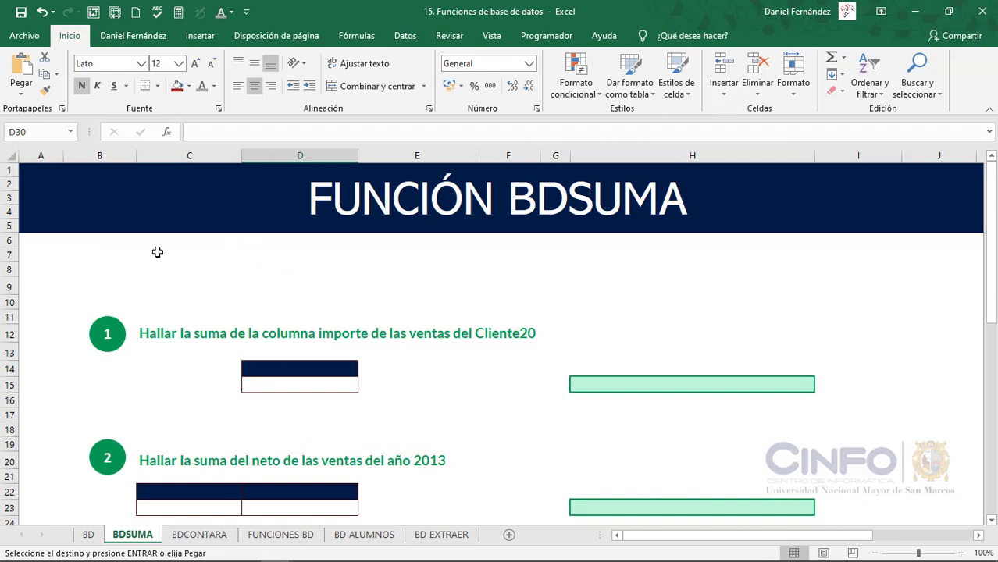
click(125, 253)
key(ctrl+v)
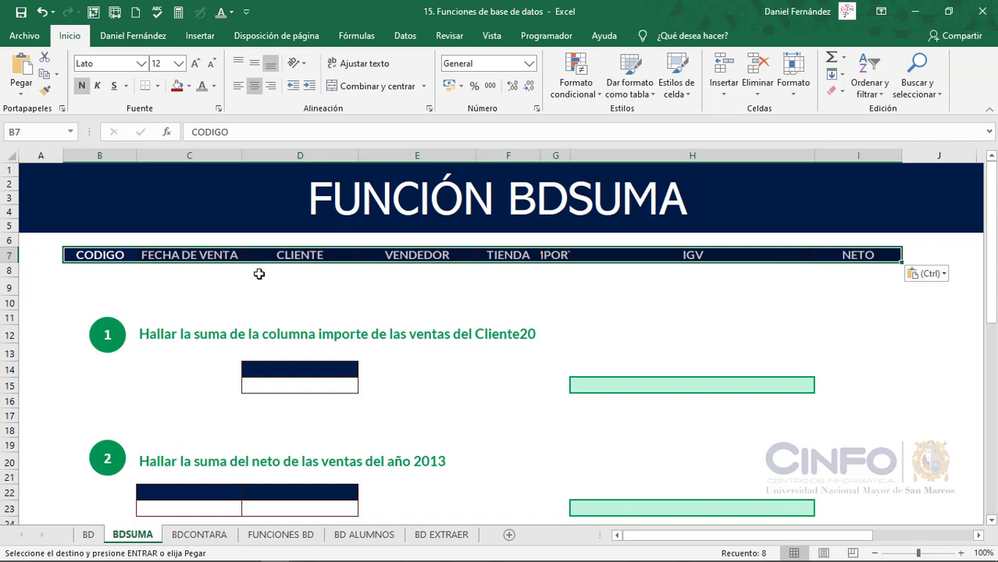
Number the copied headers from 1 to 8 in the row beneath them, B8 to I8
click(130, 274)
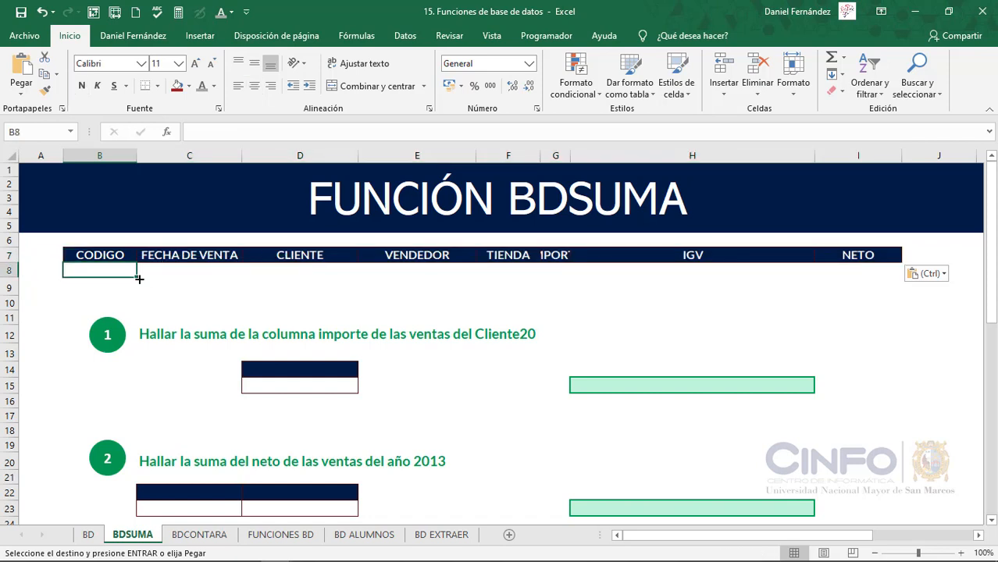
text(1)
key(Tab)
text(2)
key(Tab)
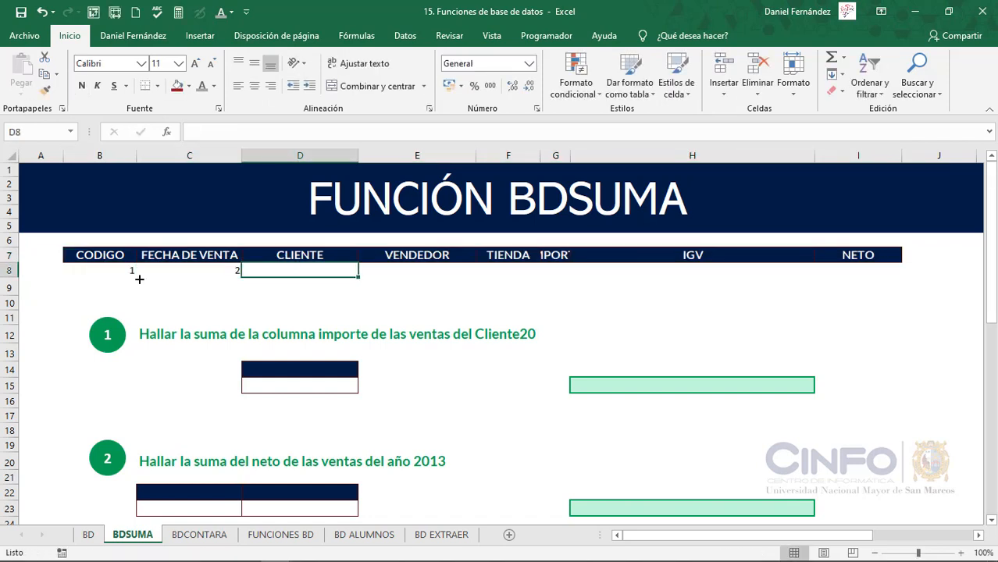
drag(116, 270, 890, 295)
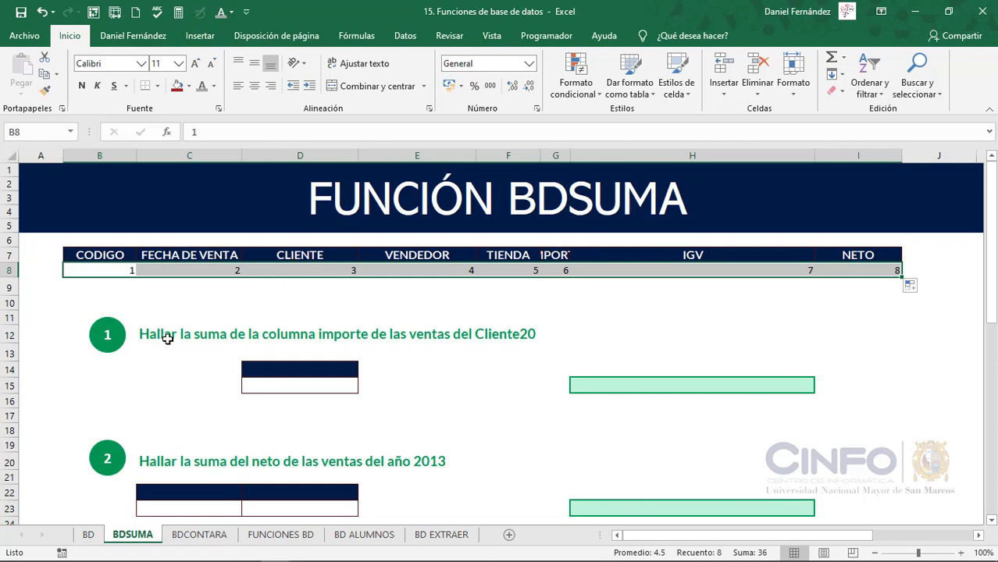
Copy the CLIENTE header into cell D14 as the criteria heading of exercise 1
click(289, 366)
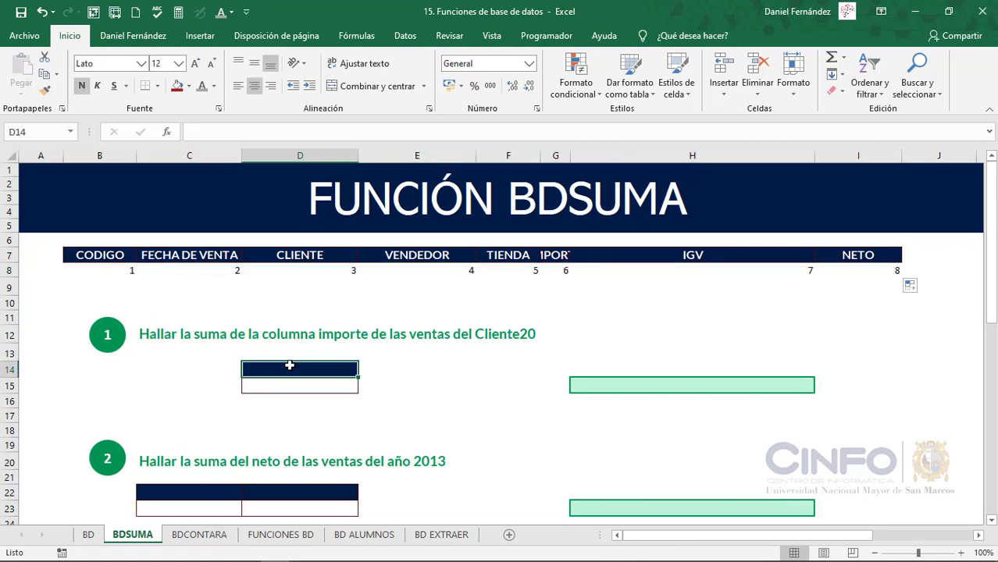
click(301, 256)
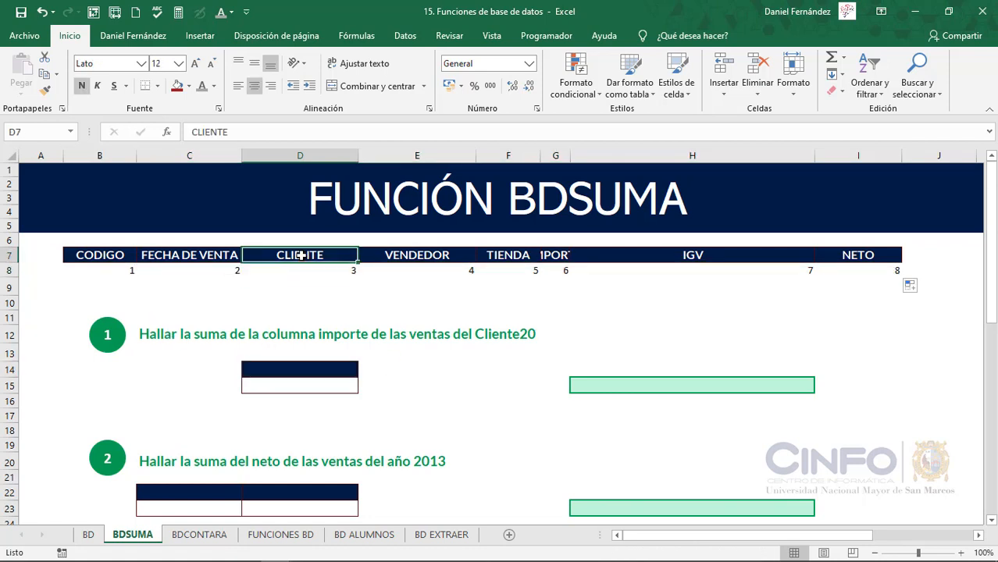
key(ctrl+c)
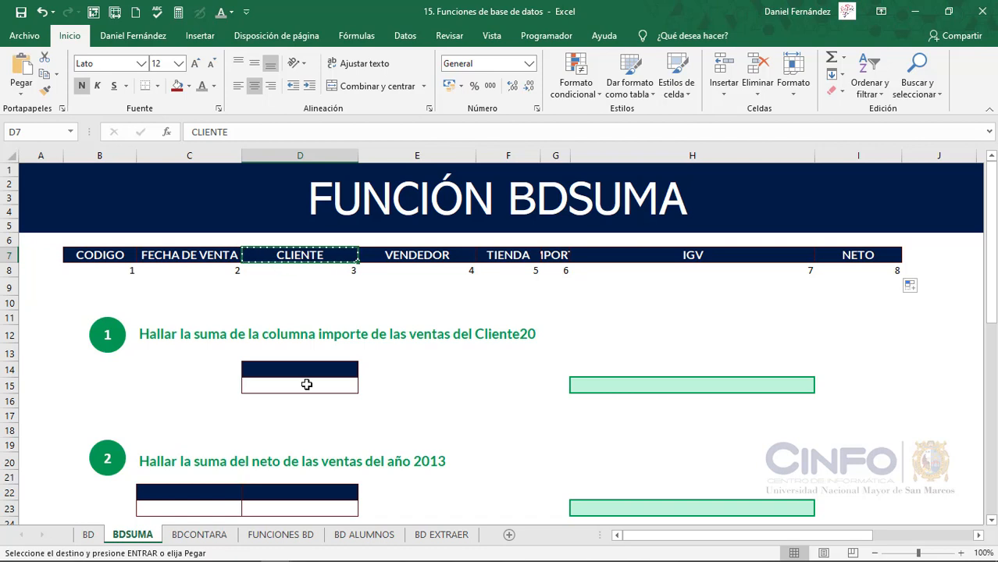
click(306, 369)
key(ctrl+v)
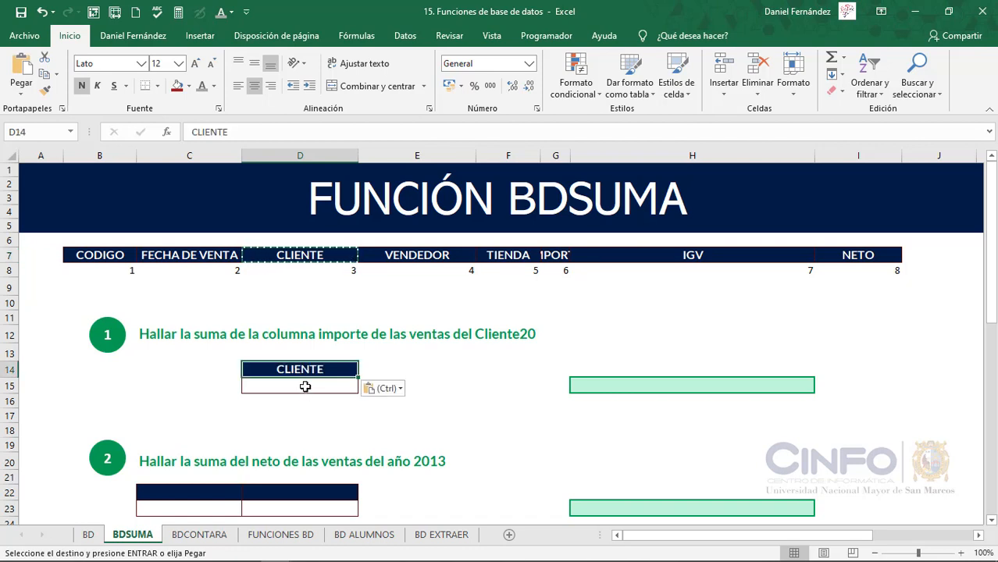
Enter CLIENTE20 as the criterion in cell D15 under the CLIENTE heading
click(305, 387)
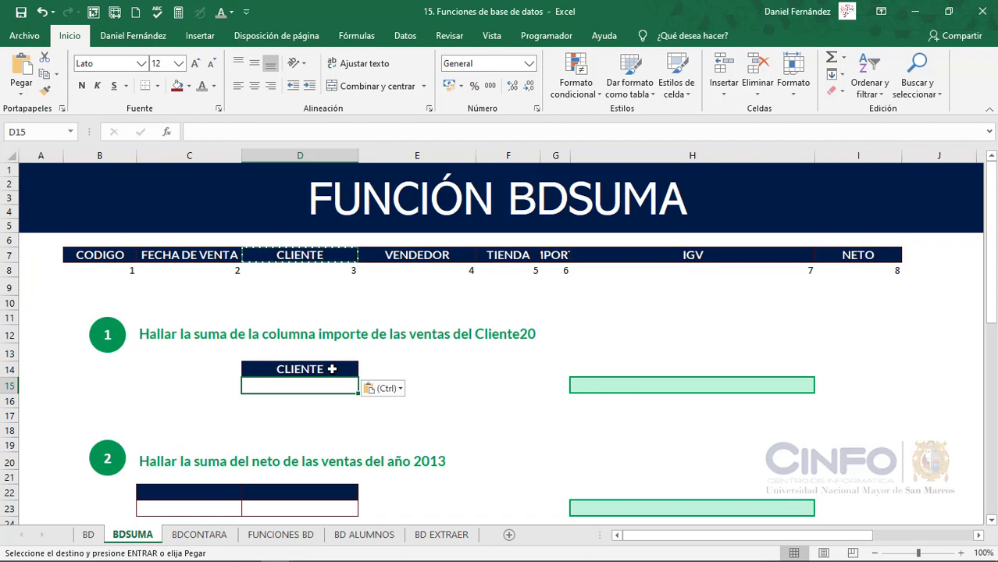
key(Escape)
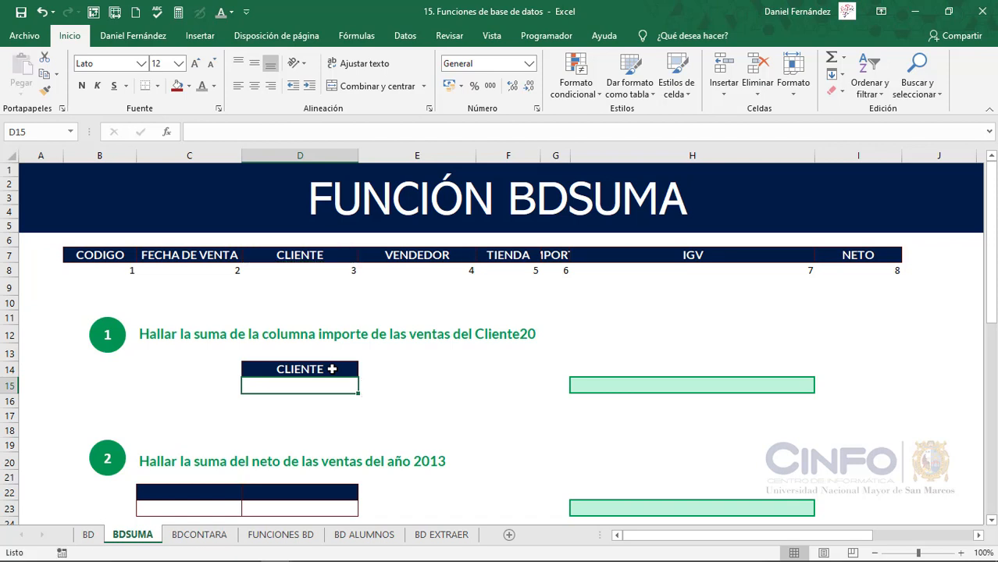
text(CLIENTE)
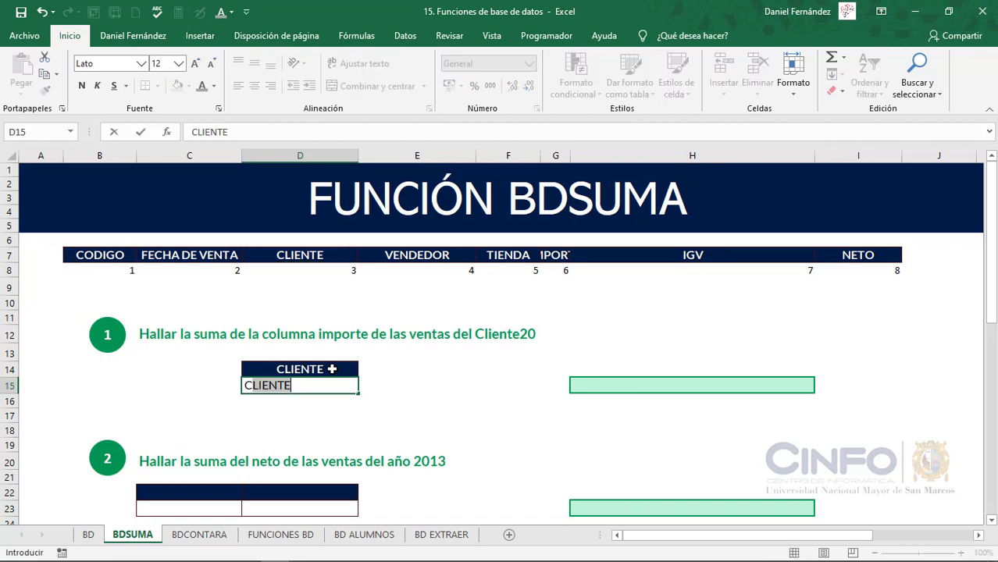
text(20)
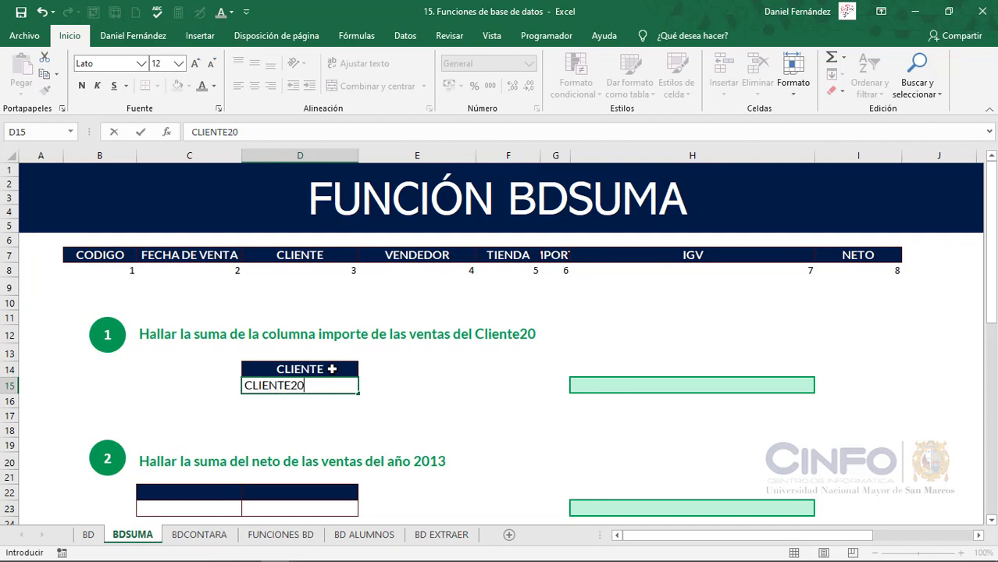
key(Return)
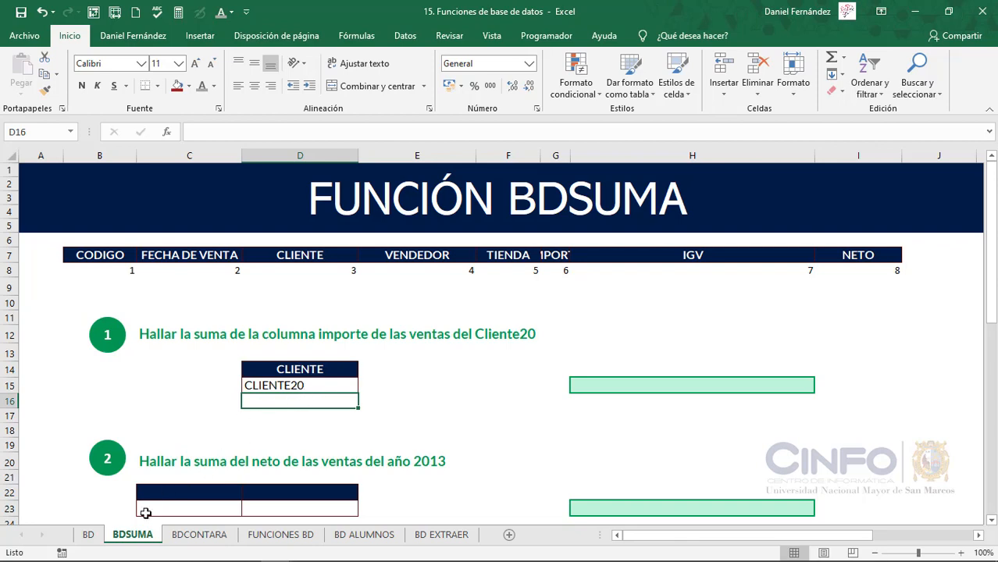
Inspect how CLIENTE20 is written in cell E16 of the BD sheet, leaving the entry as it is
click(97, 539)
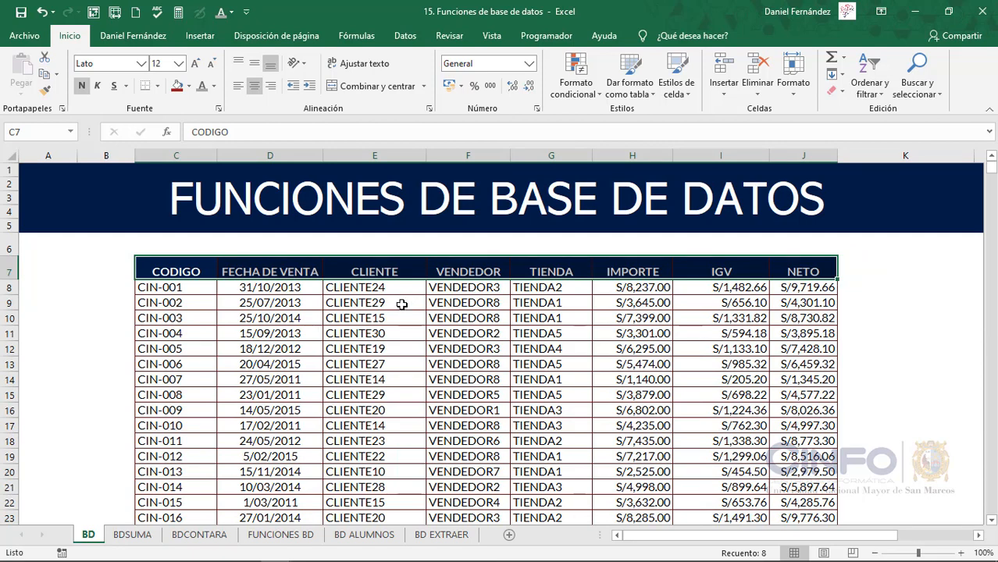
click(392, 412)
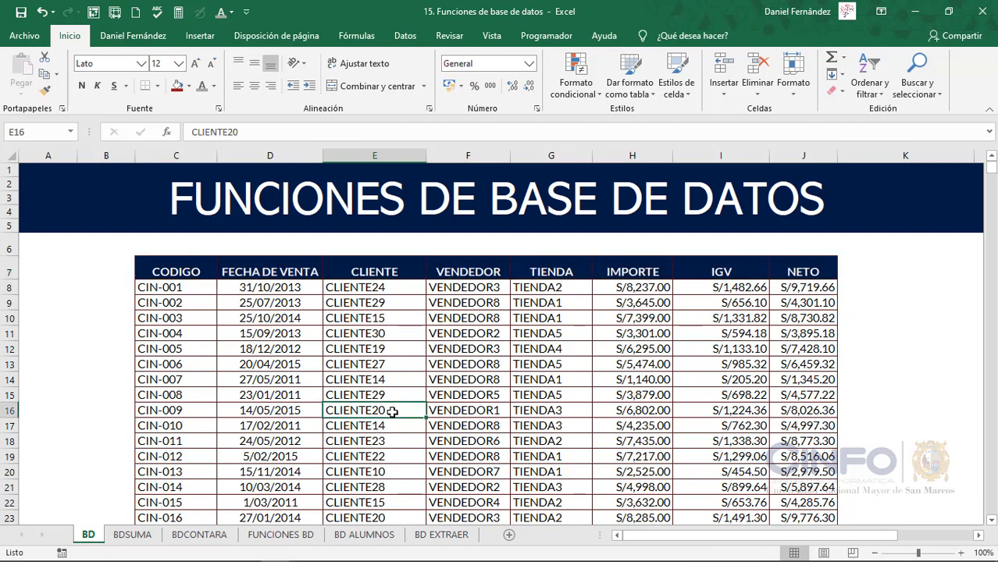
double_click(392, 413)
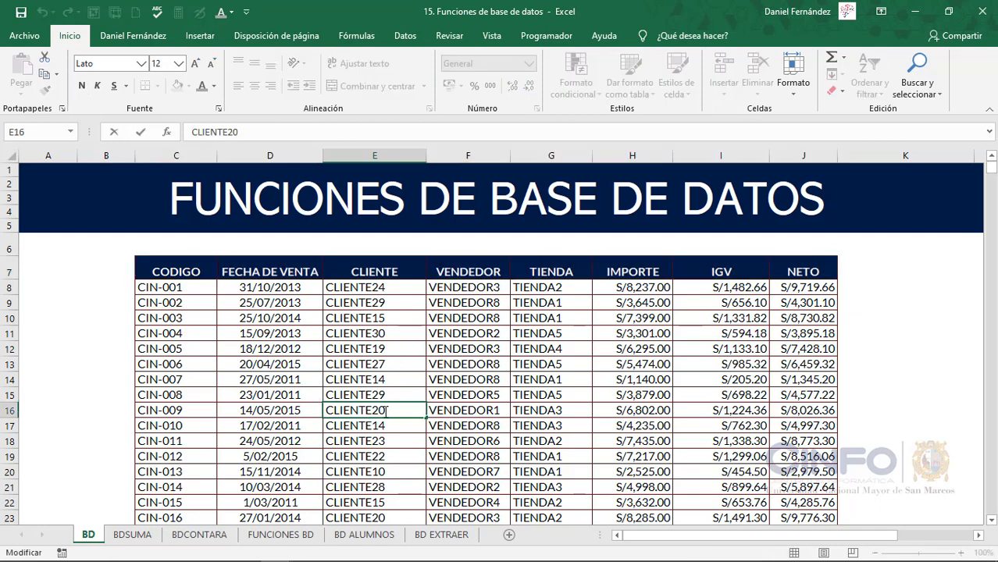
key(Left)
key(Left)
key(Right)
key(Left)
key(Return)
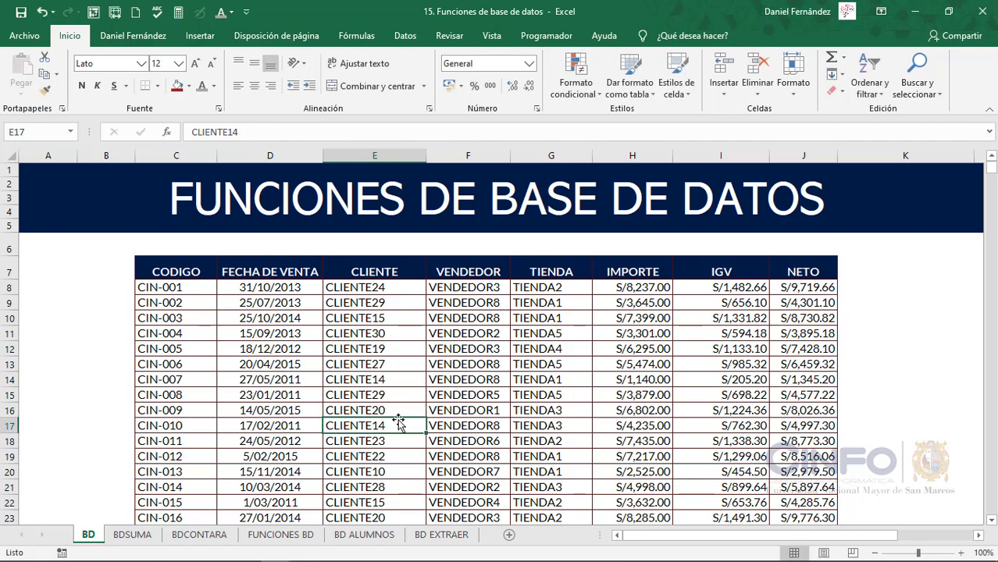
Enter =BDSUMA(OrigenDatos;6;D14:D15) in cell H15 of the BDSUMA sheet to sum IMPORTE for CLIENTE20
click(147, 537)
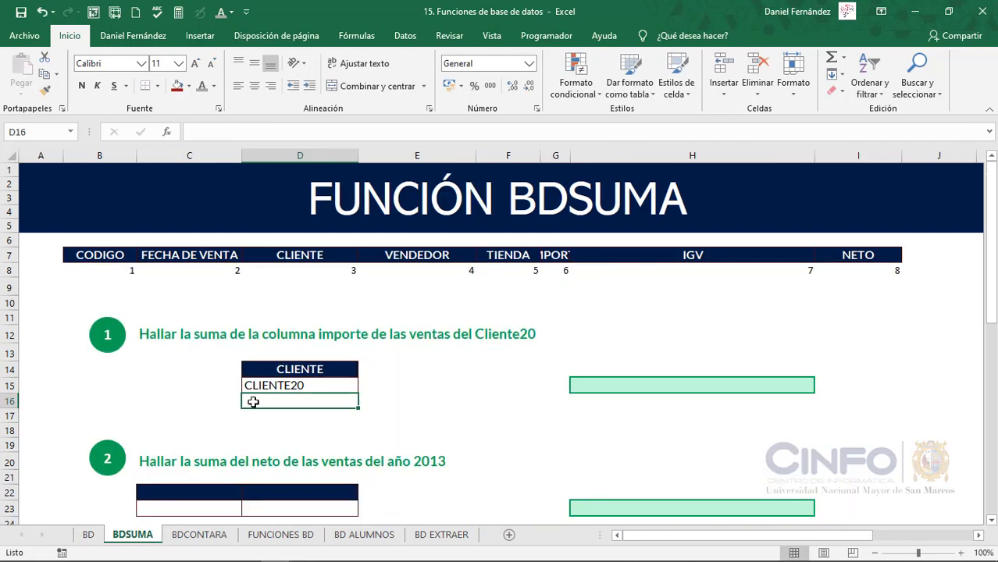
click(291, 385)
click(401, 390)
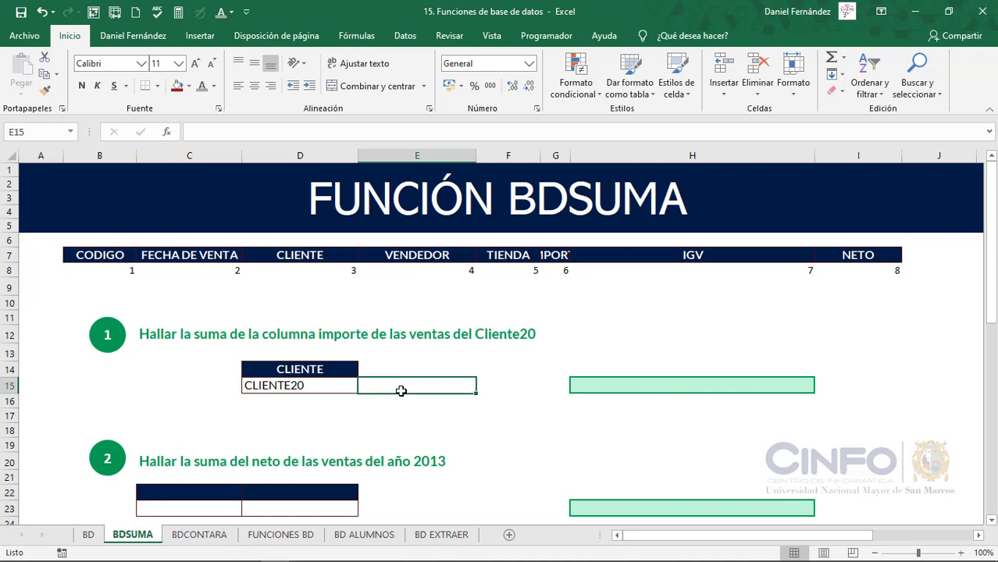
click(590, 383)
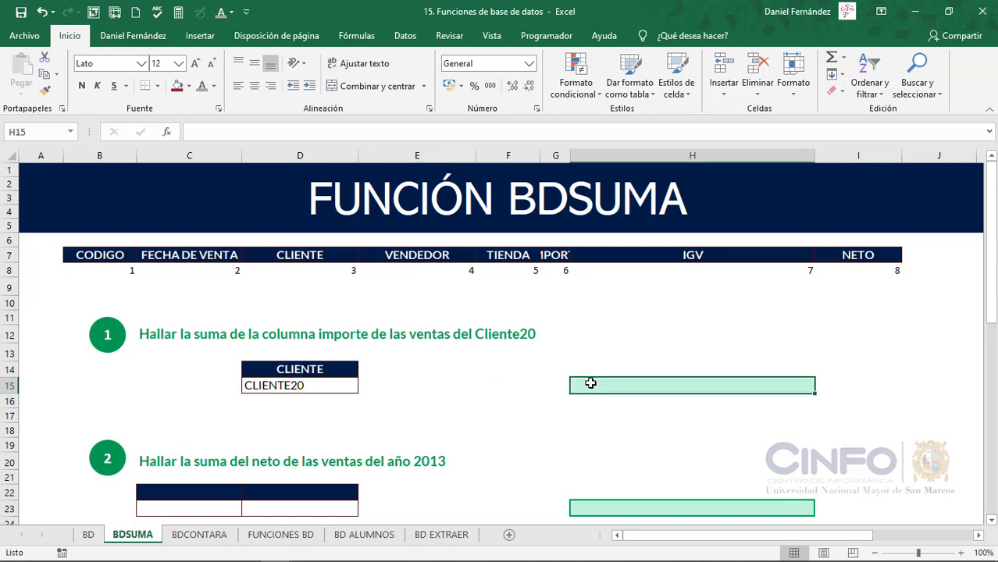
text(=BDS)
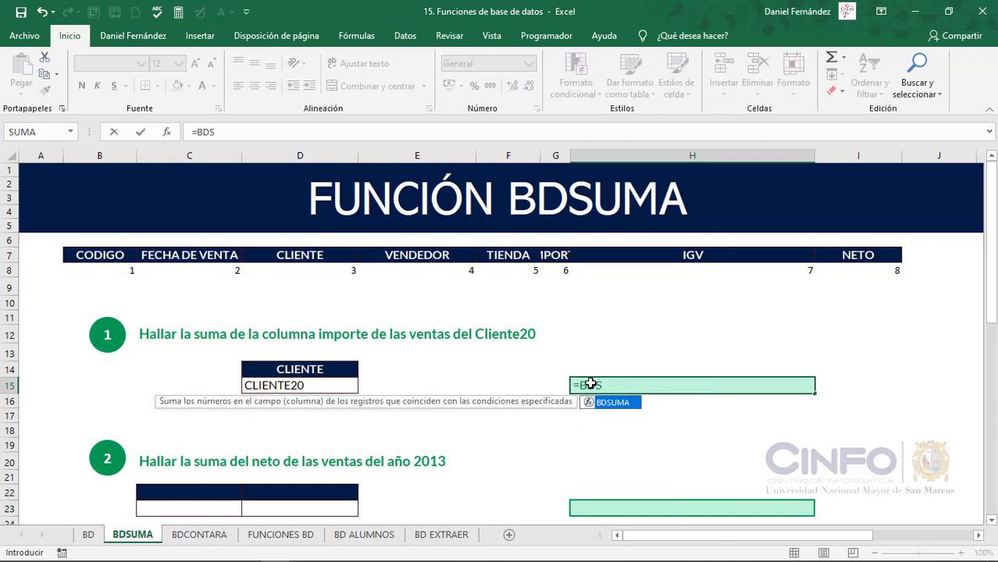
key(Tab)
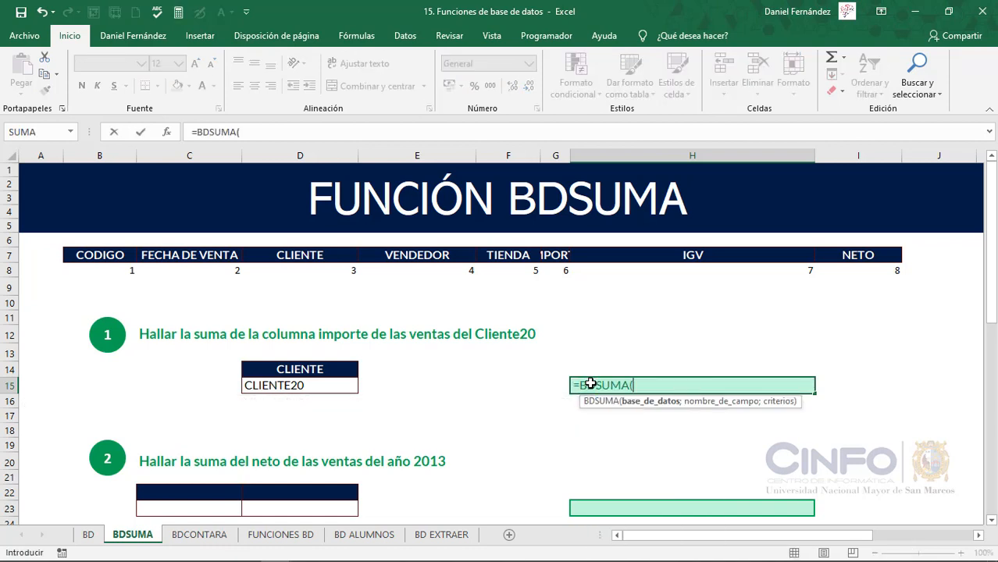
text(OR)
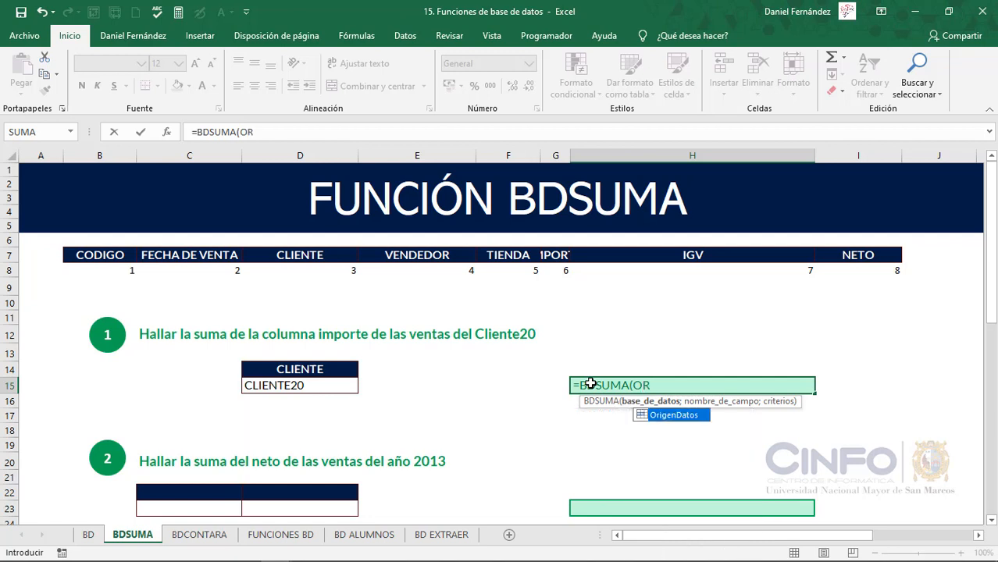
key(Tab)
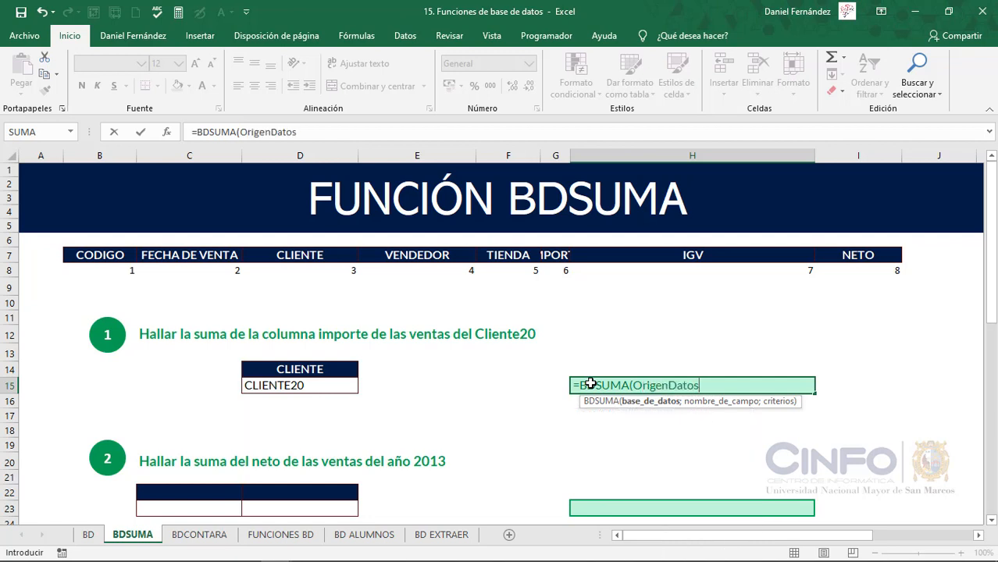
text(;)
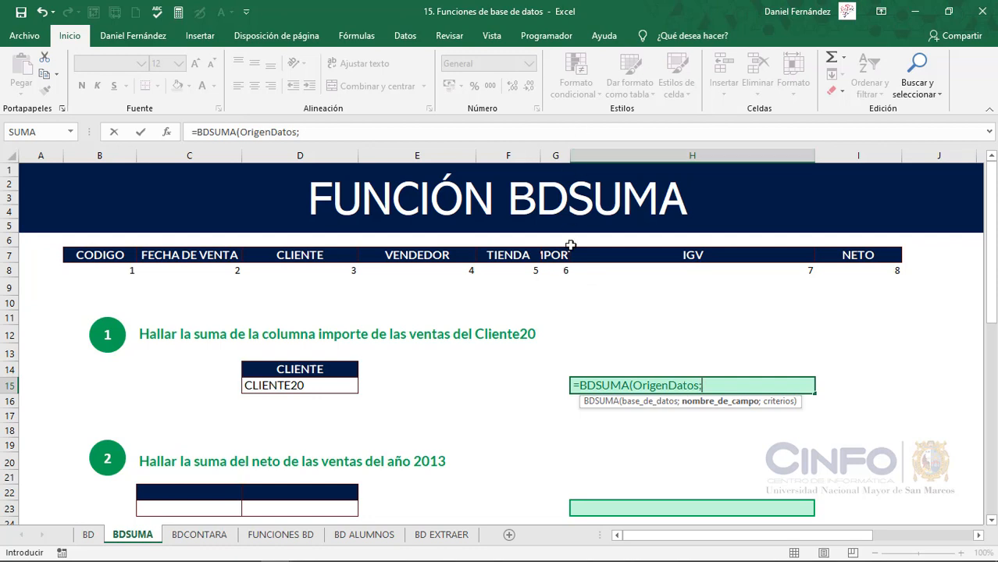
text(6;)
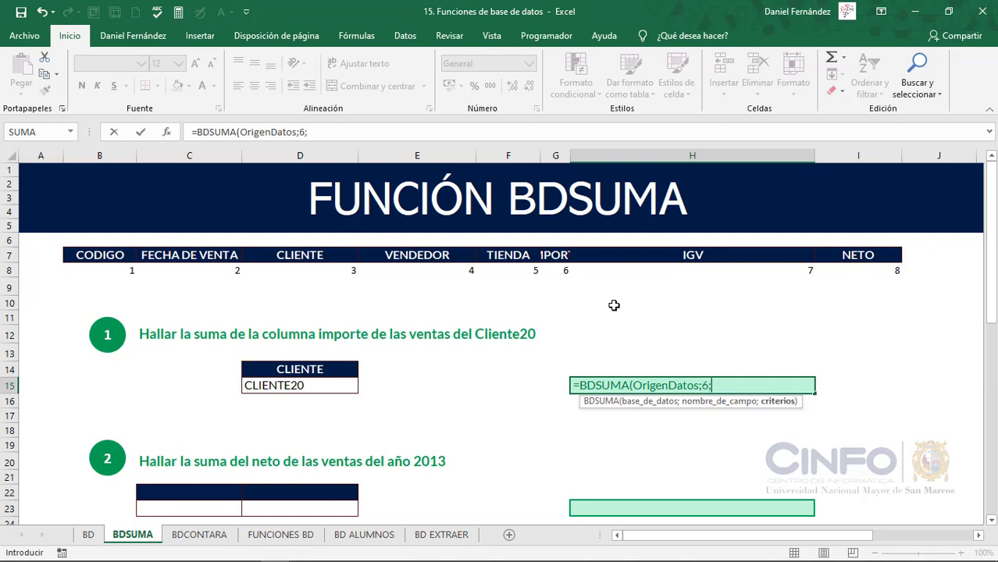
drag(319, 368, 319, 386)
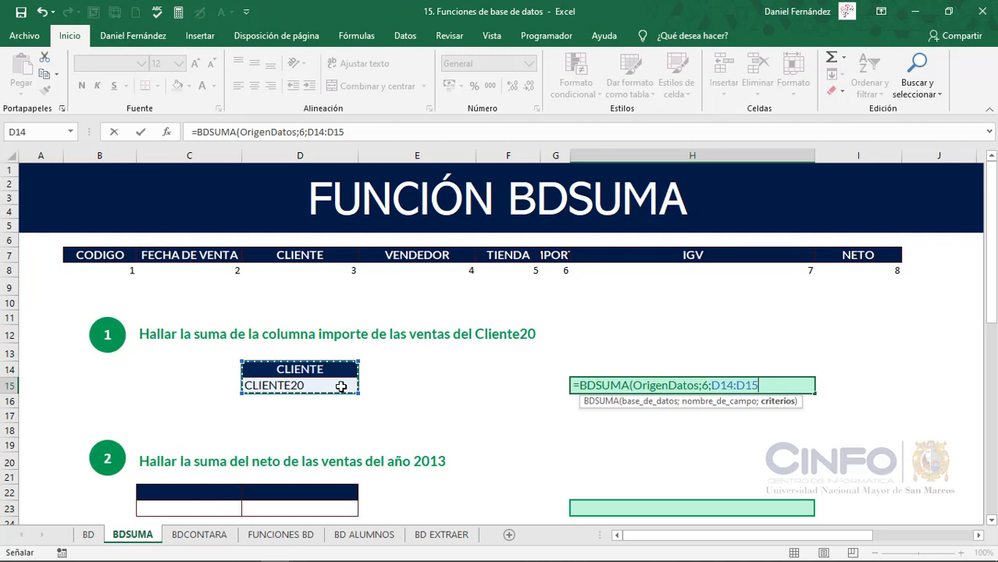
text())
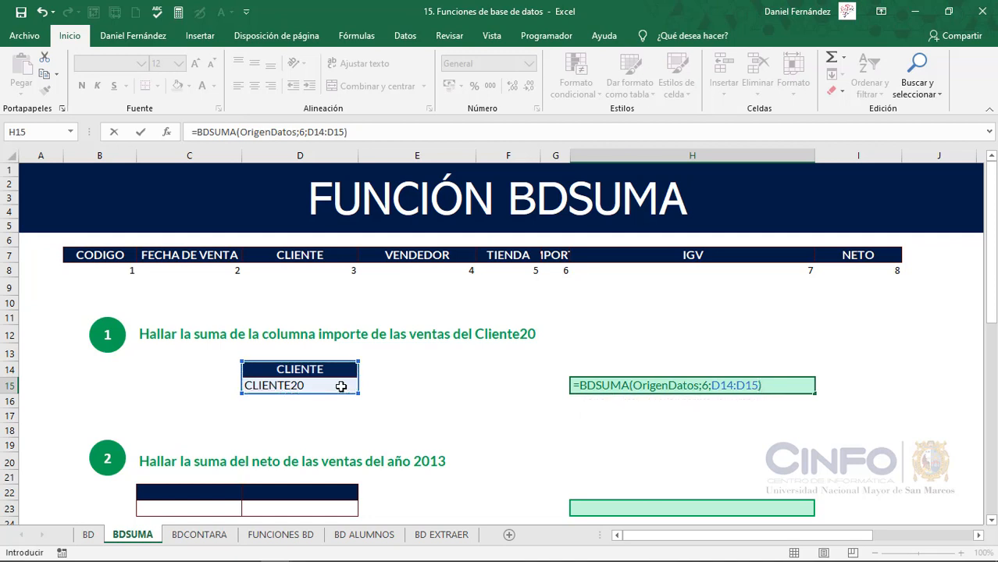
key(Return)
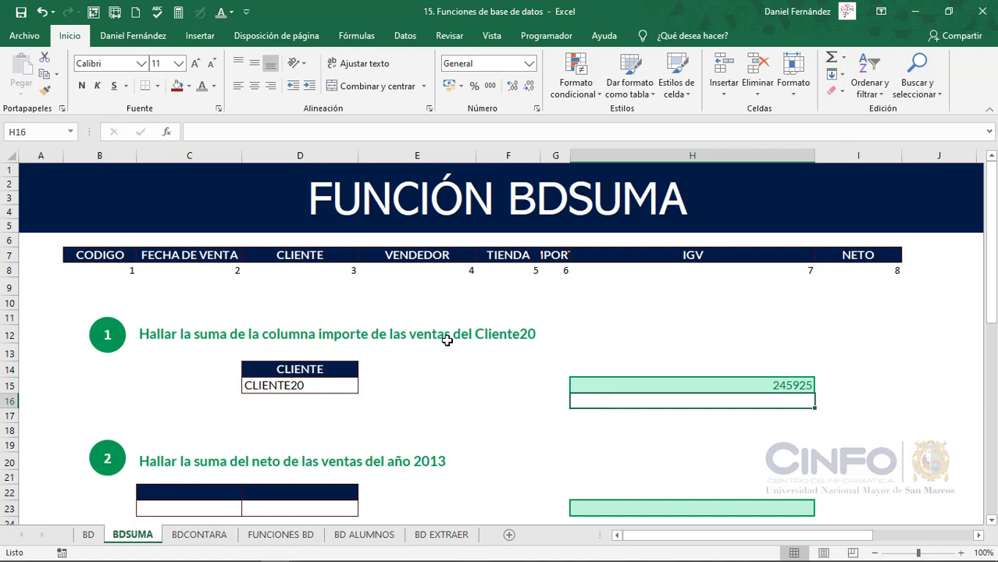
Widen column G until the IMPORTE header fits, and freeze the panes above row 9 to keep the numbered headers in view
drag(571, 156, 595, 157)
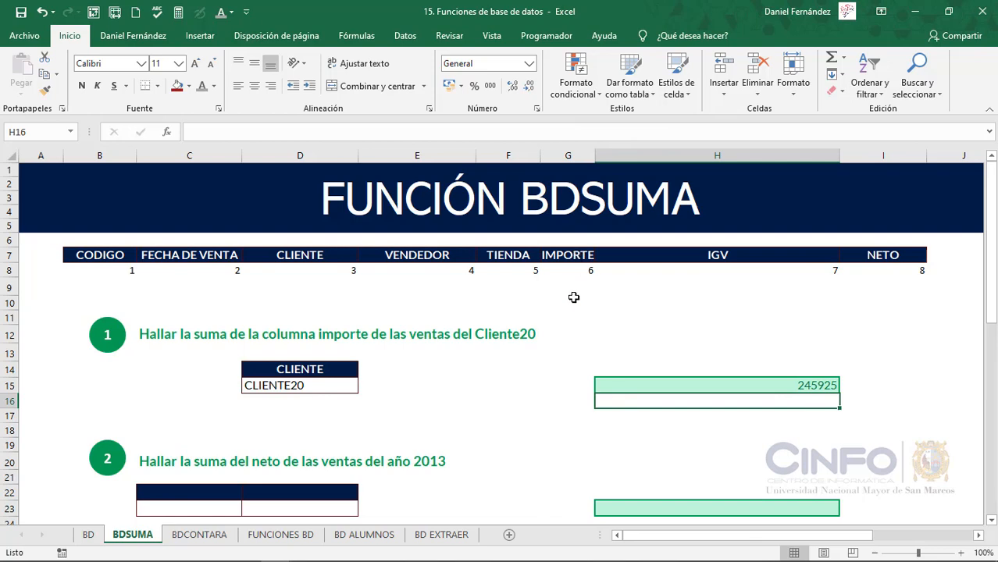
scroll(548, 401, down, 3)
scroll(469, 400, down, 1)
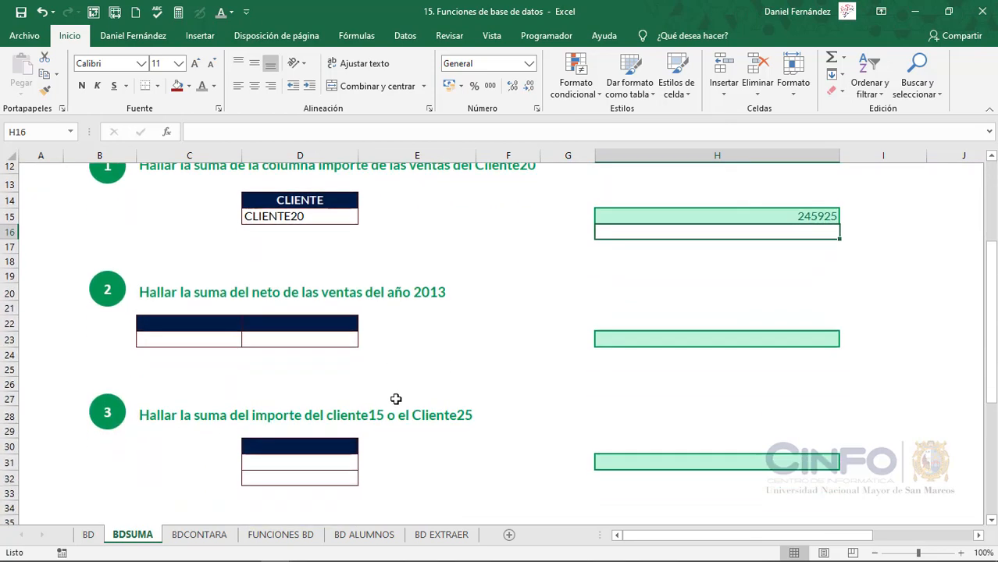
click(182, 282)
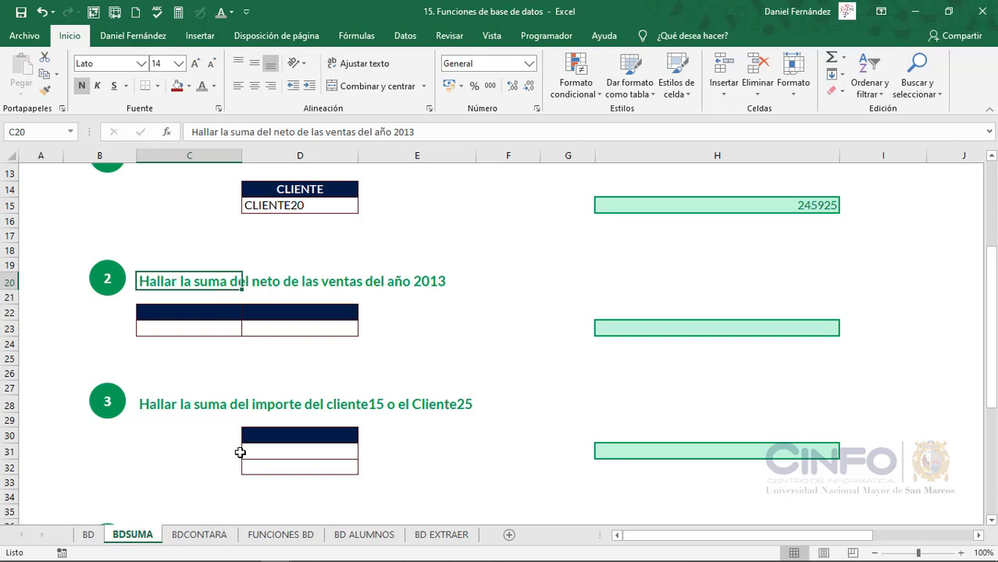
scroll(240, 452, up, 4)
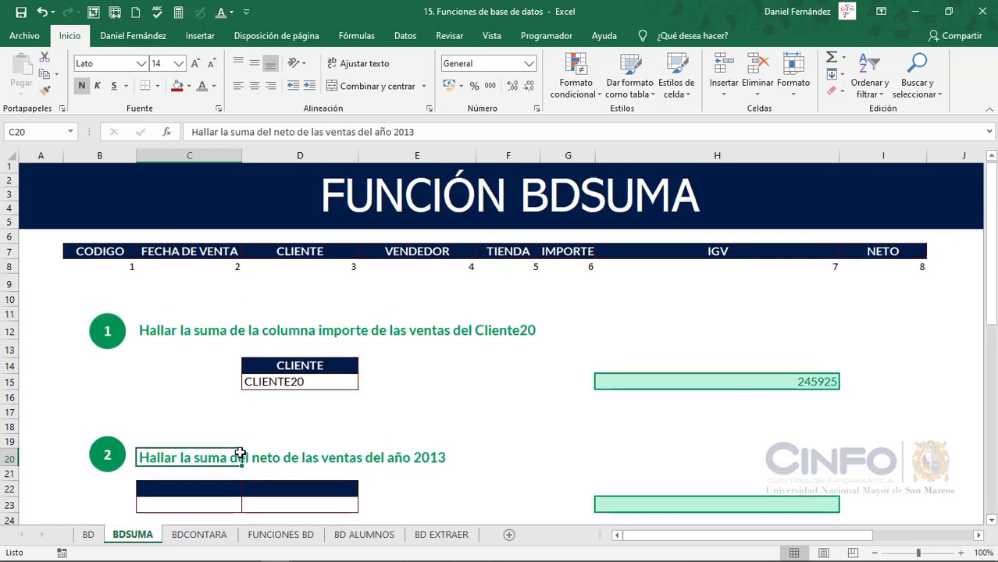
click(7, 287)
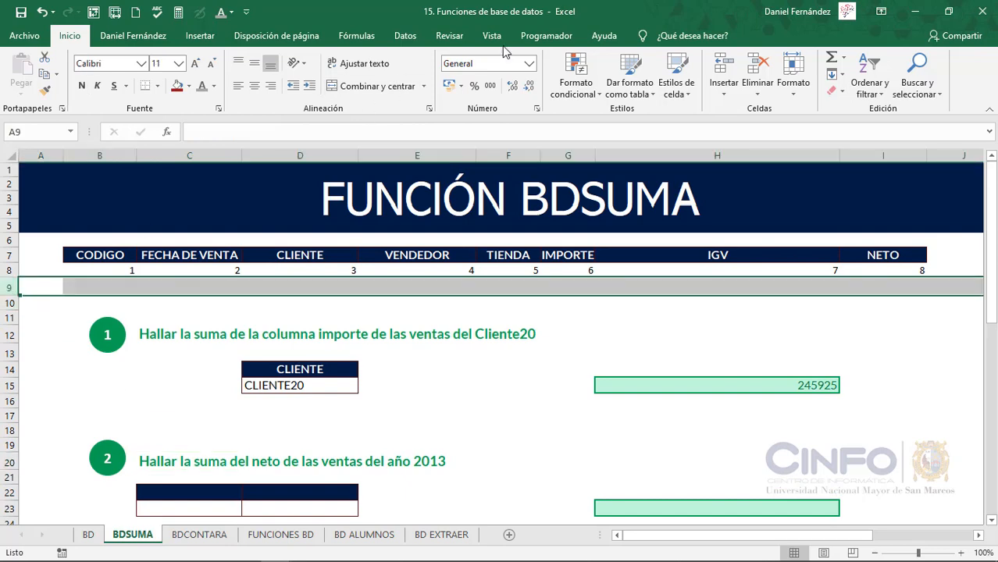
click(409, 37)
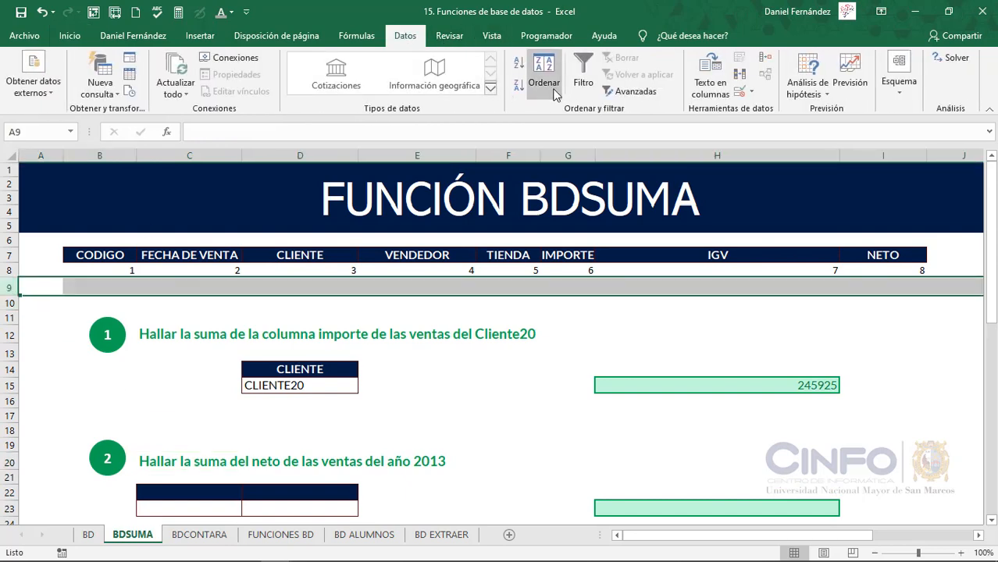
click(491, 36)
click(594, 78)
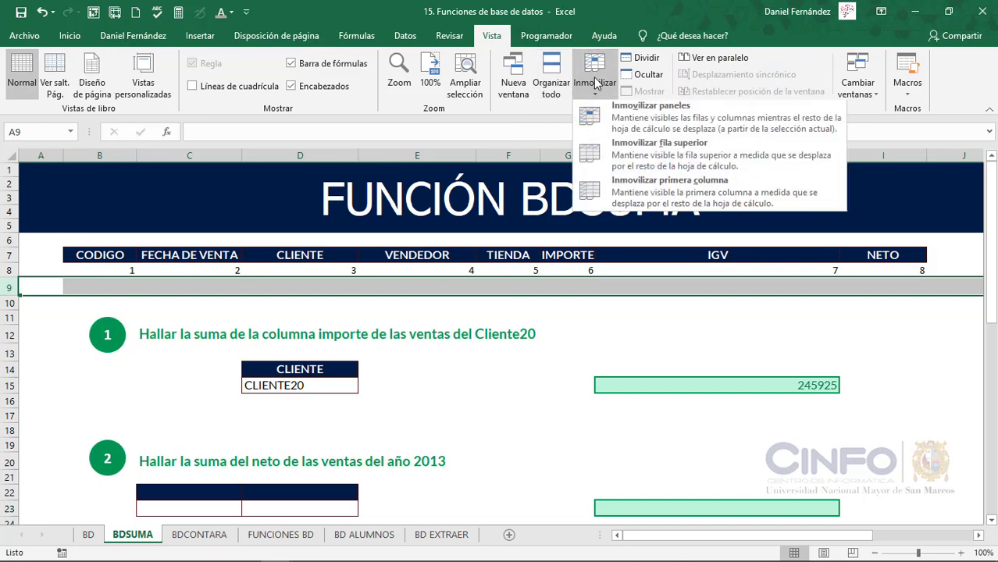
click(634, 117)
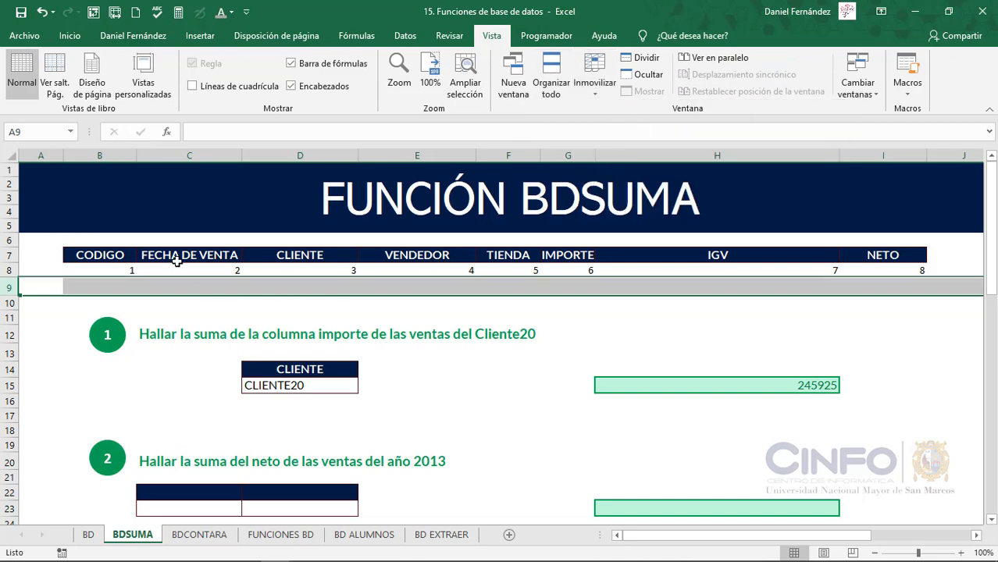
Copy the FECHA DE VENTA header into both cells C22 and D22 as the criteria headings of exercise 2
scroll(258, 319, down, 2)
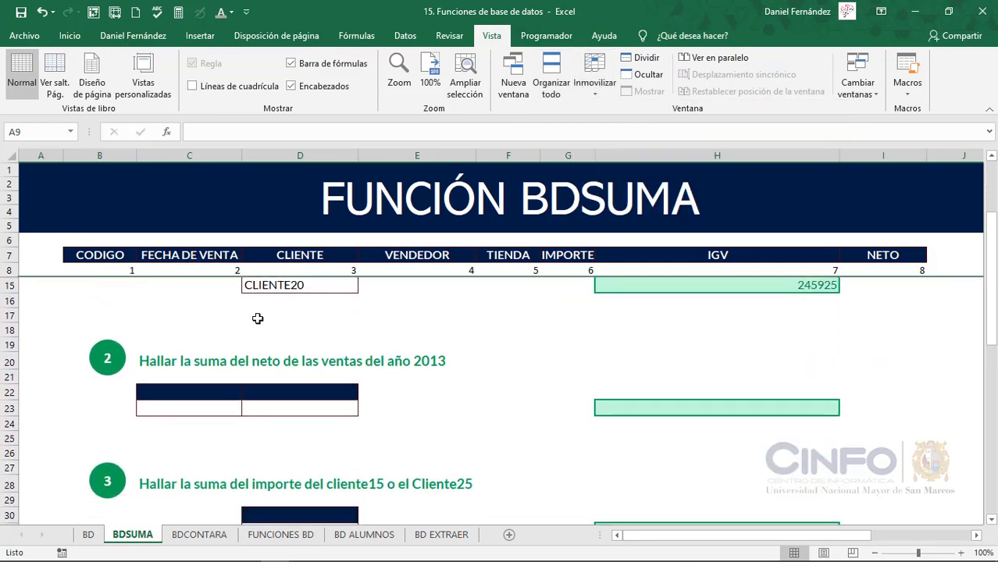
scroll(258, 319, down, 1)
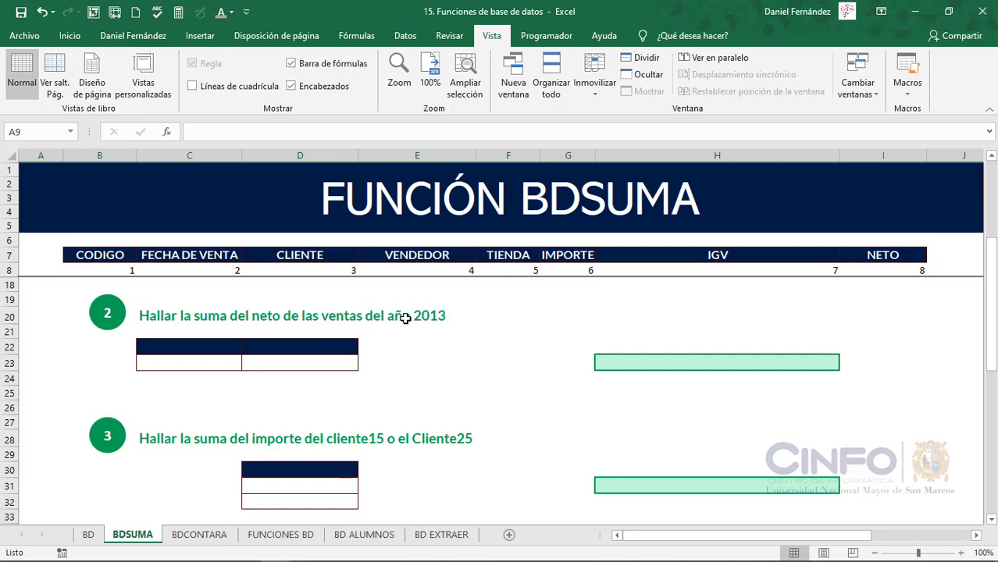
click(90, 536)
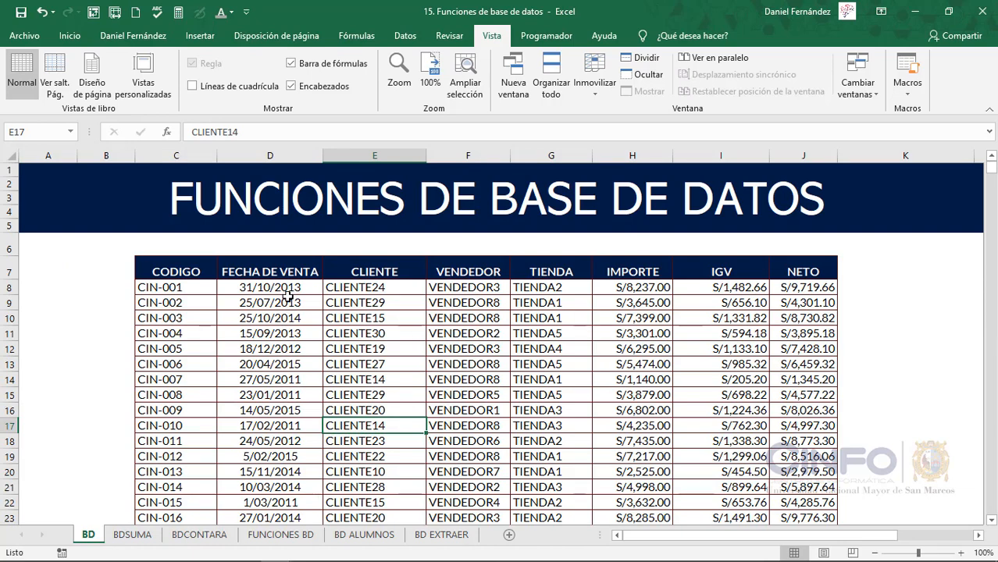
click(132, 535)
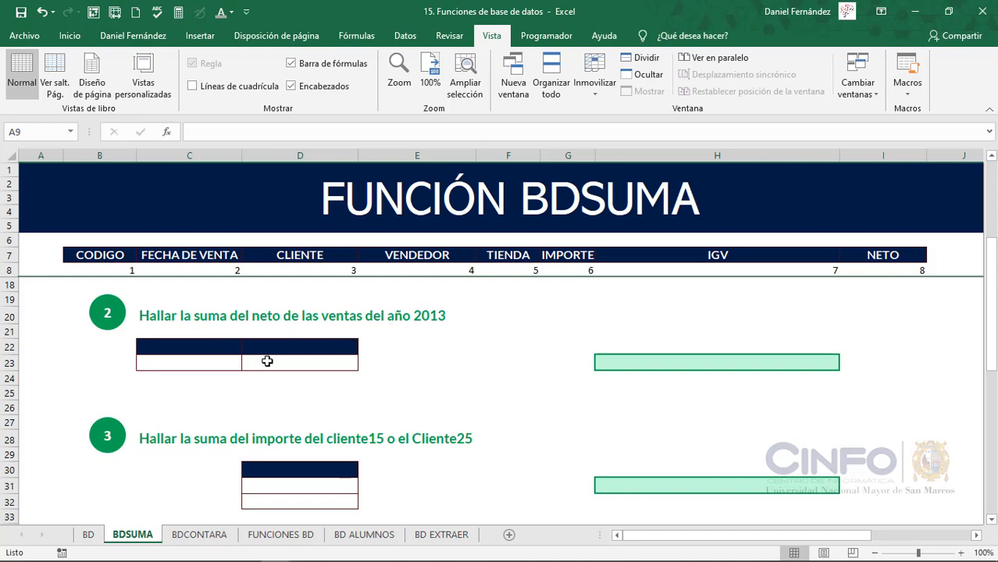
click(186, 255)
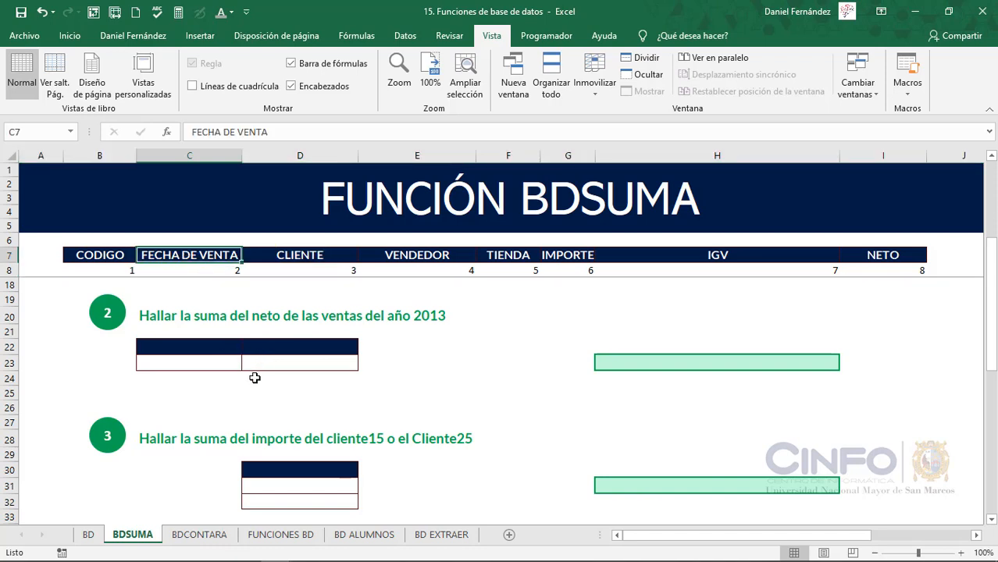
key(ctrl+c)
click(207, 347)
drag(207, 347, 286, 346)
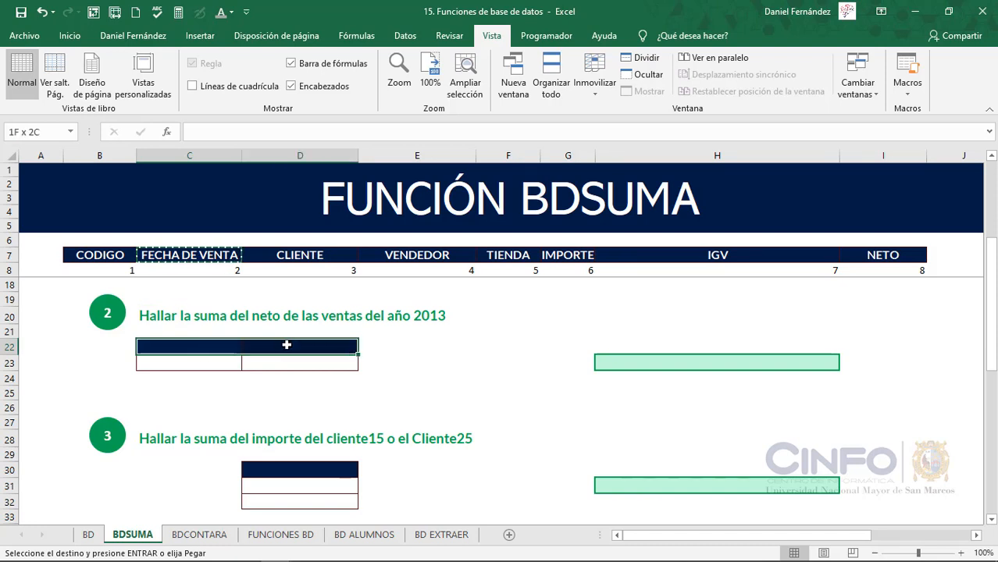
key(ctrl+v)
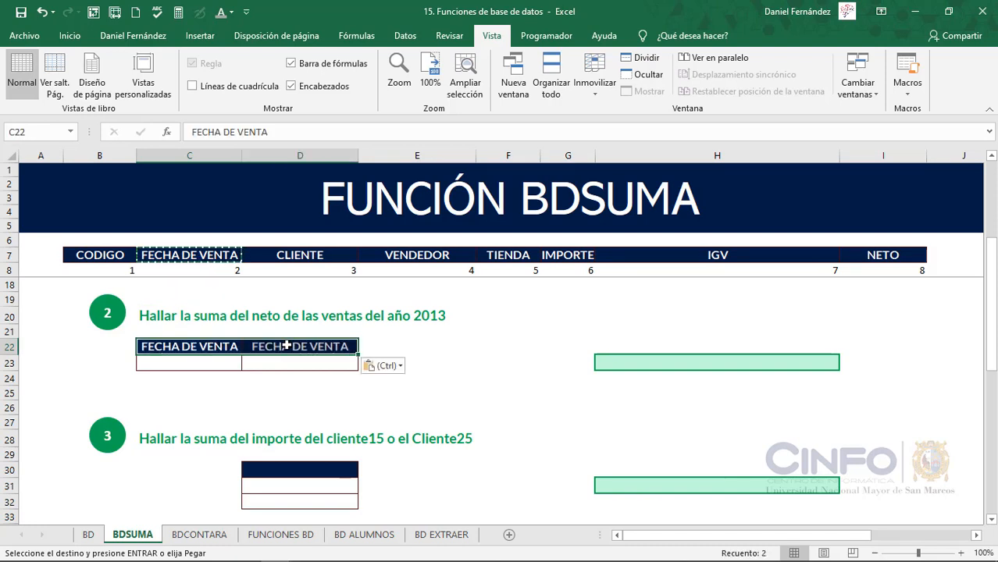
key(Escape)
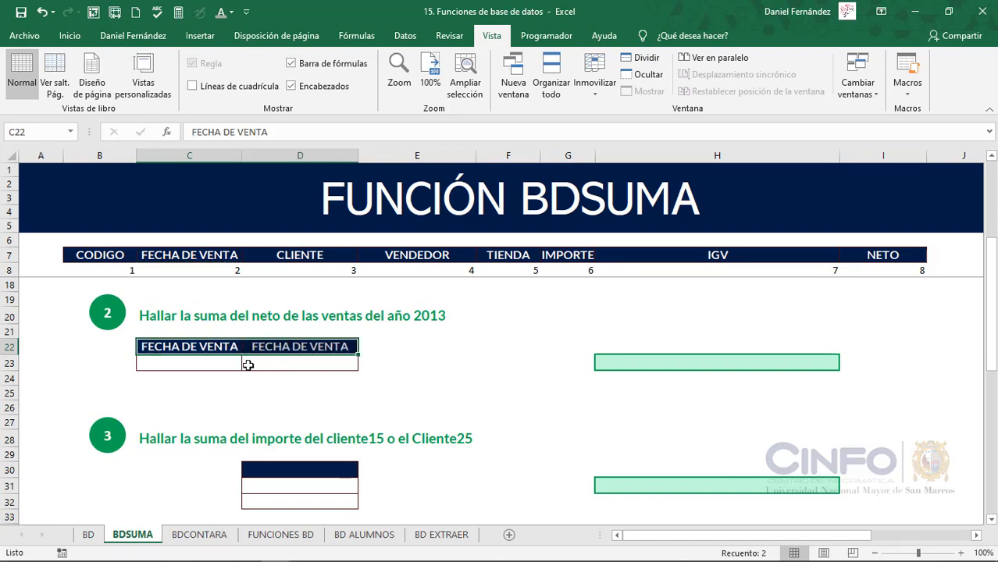
Enter >=01/01/2013 in cell C23 as the start-date criterion of exercise 2
click(219, 364)
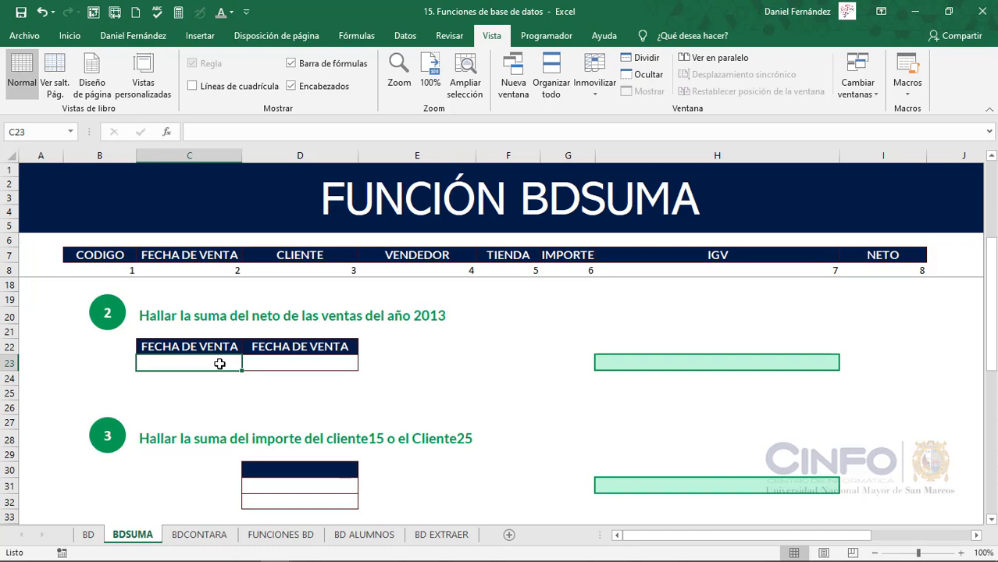
text(>)
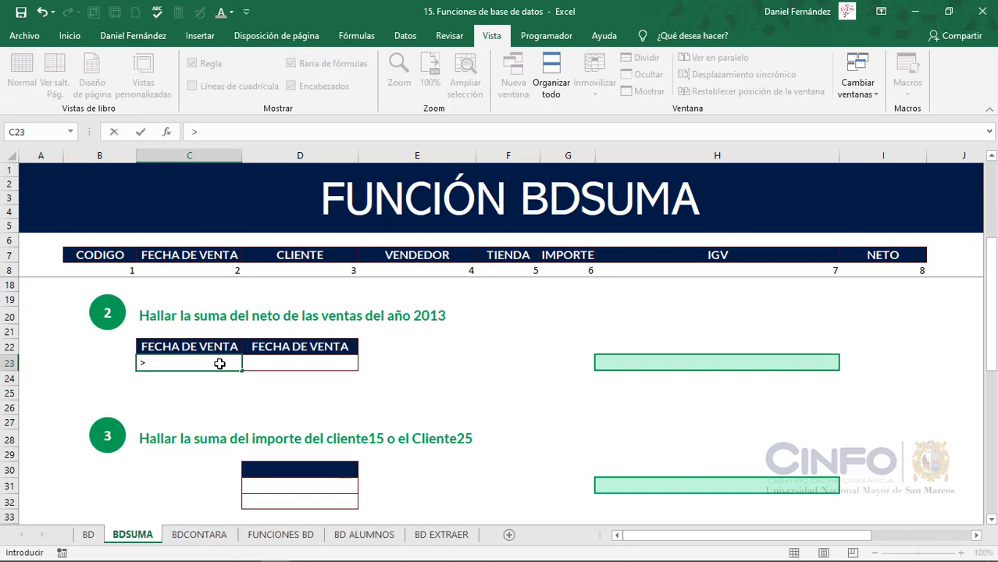
text(=01/01/)
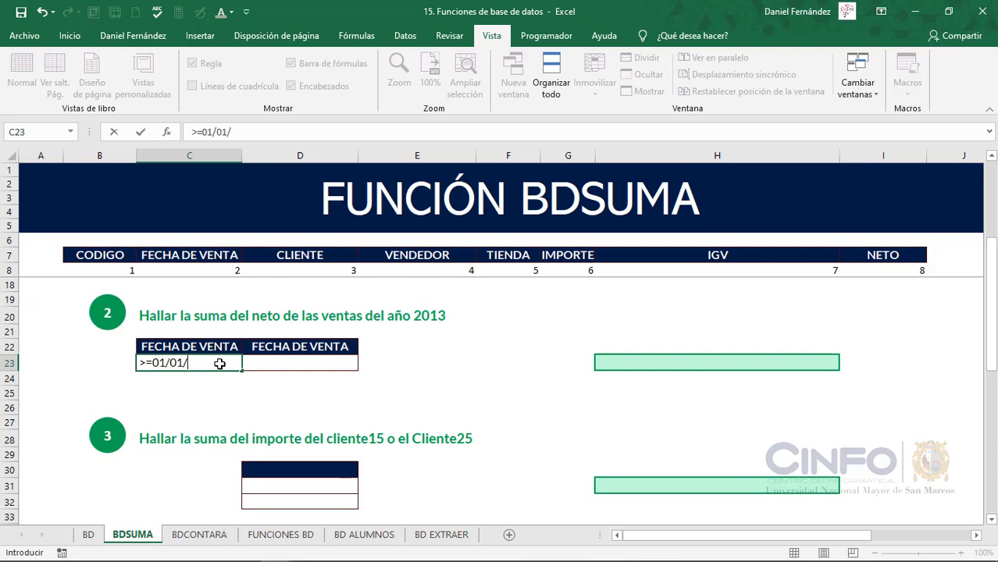
text(2013)
key(Return)
Enter <=31/12/2013 in cell D23 as the end-date criterion under the second FECHA DE VENTA heading
key(Up)
key(Right)
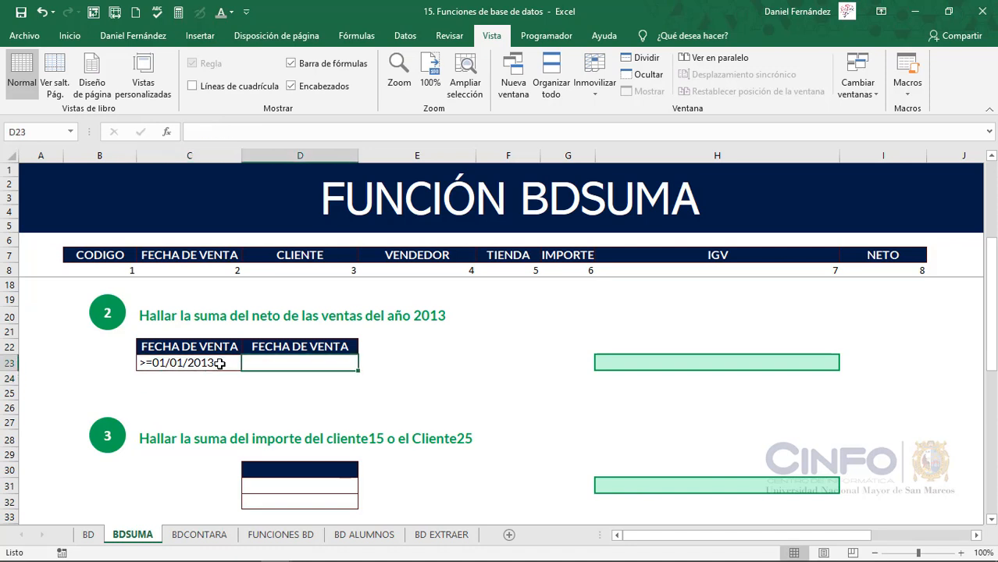
text(<=)
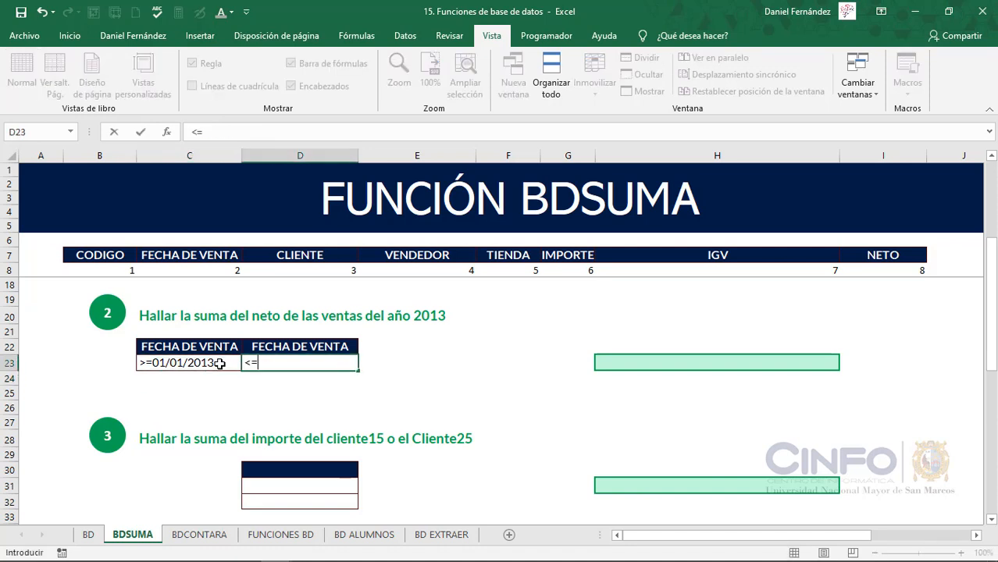
text(31/12/2013)
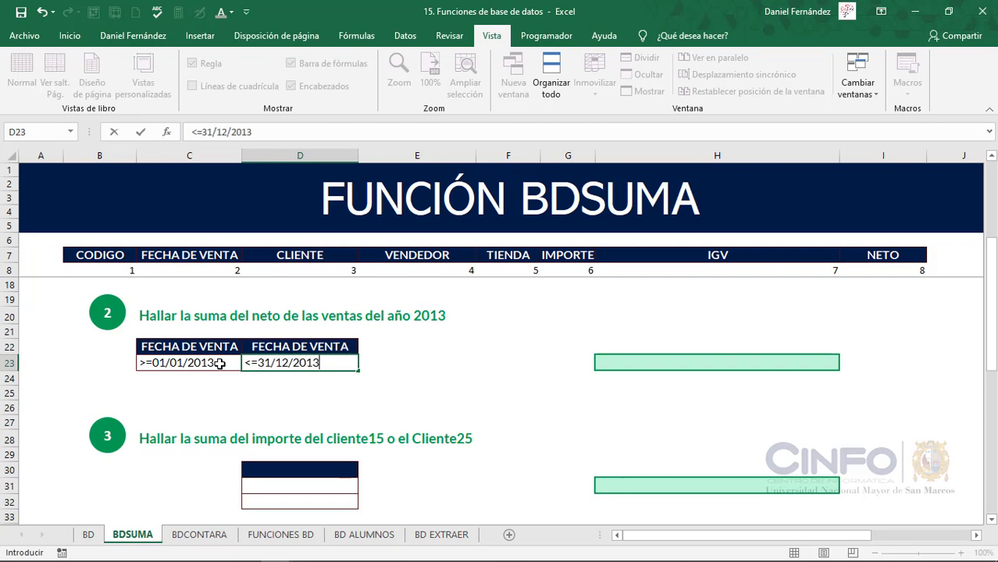
key(Tab)
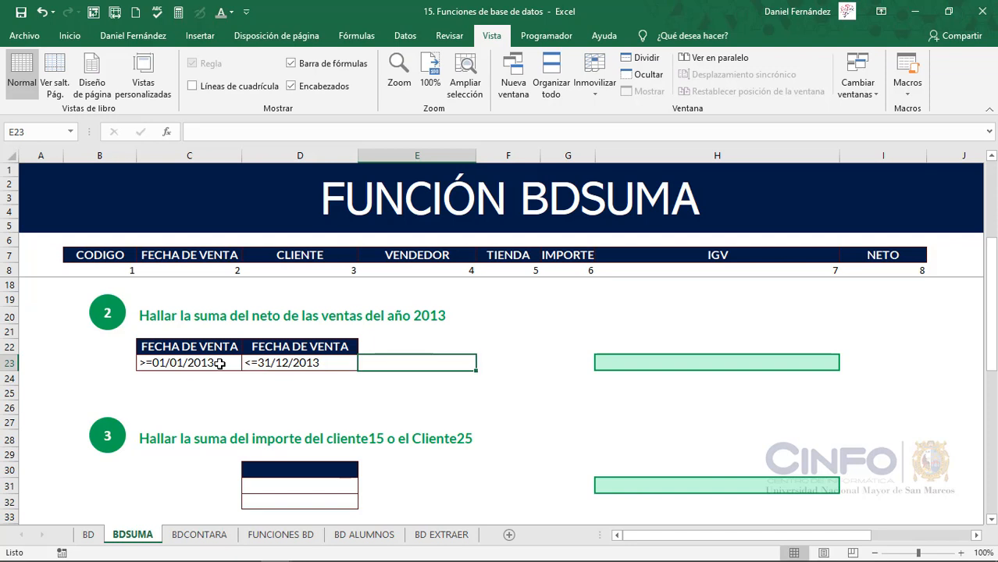
Enter =BDSUMA(OrigenDatos;8;C22:D23) in cell H23 to sum the NETO of the 2013 sales
click(634, 365)
text(=)
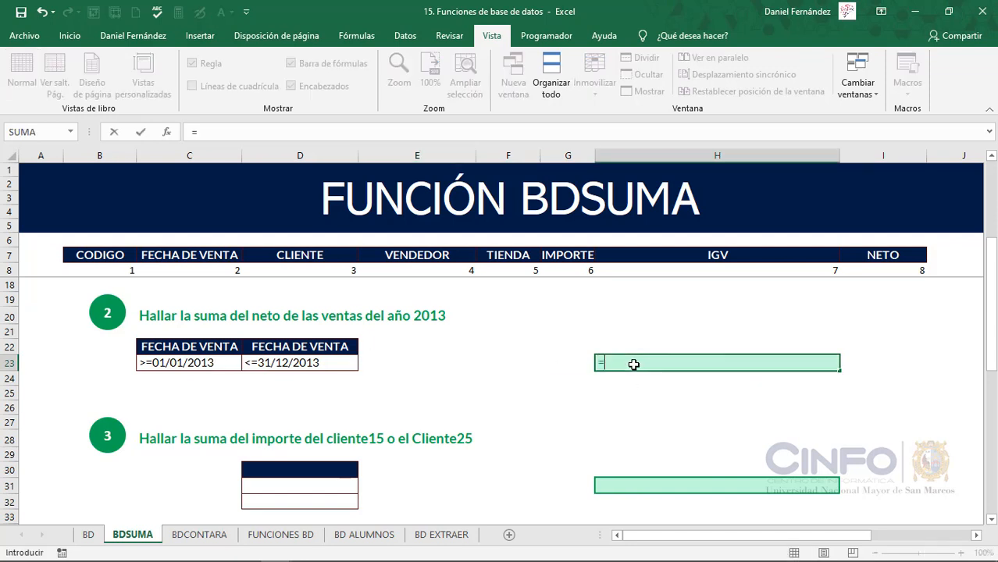
text(BDSUMA()
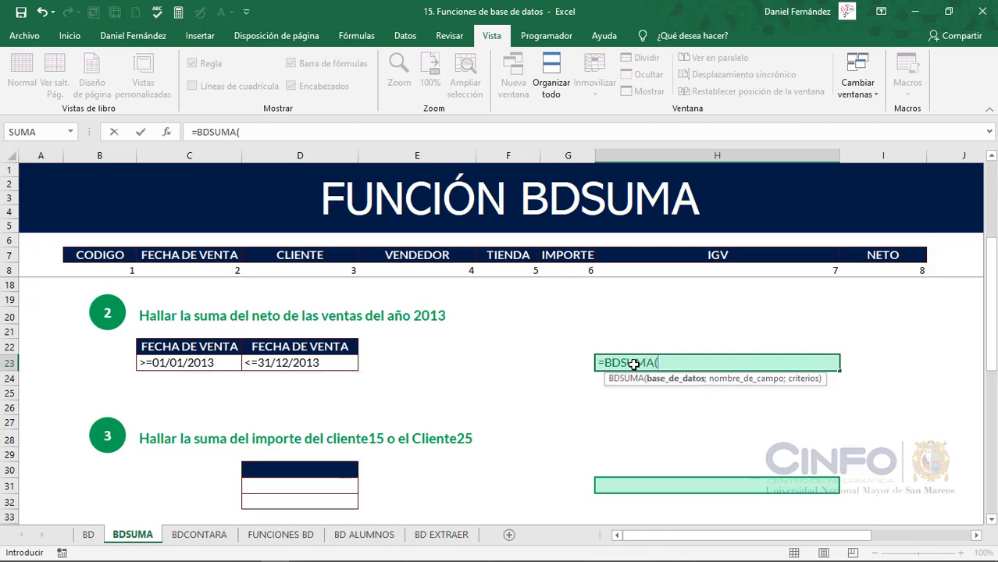
text(OrigenDatos)
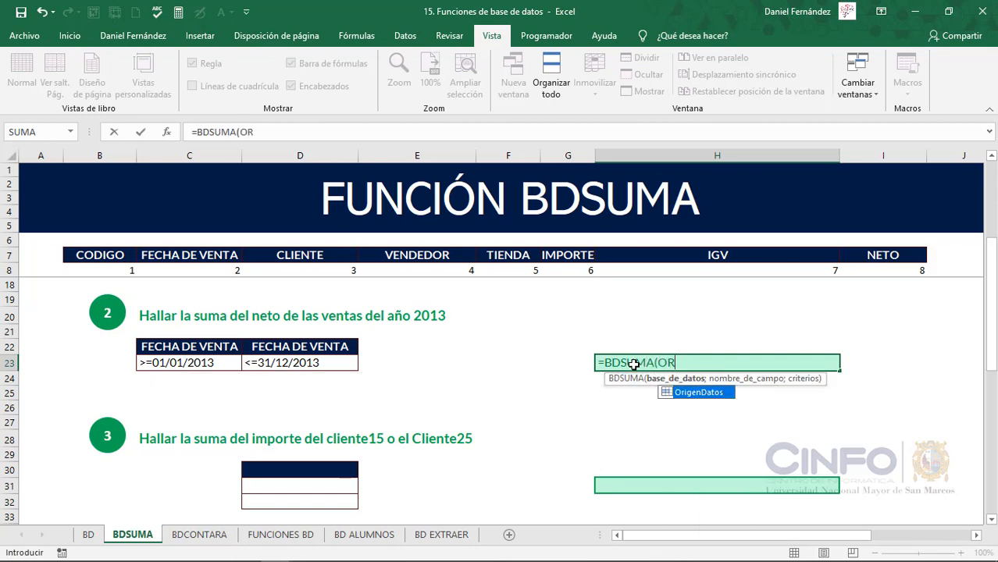
key(Tab)
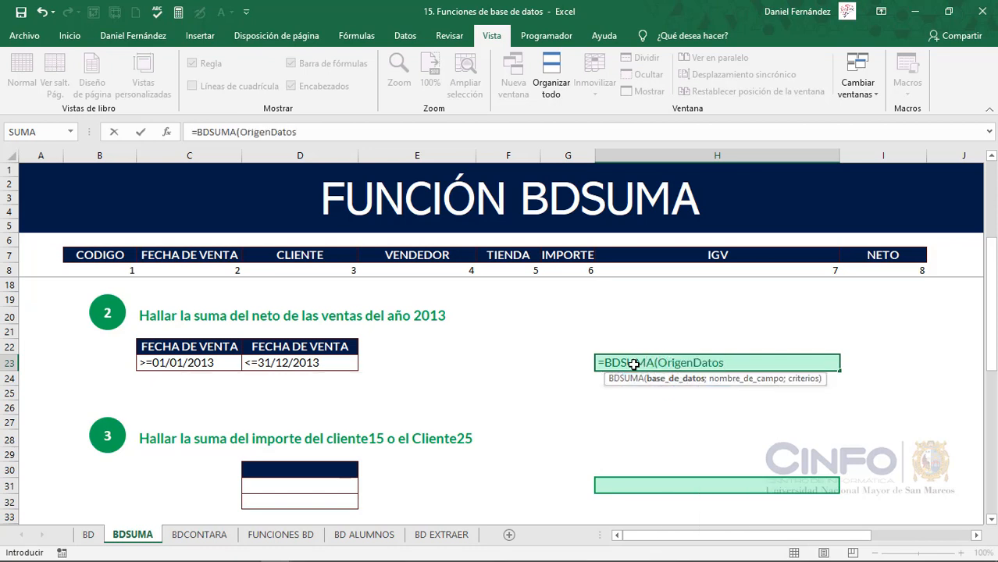
text(;)
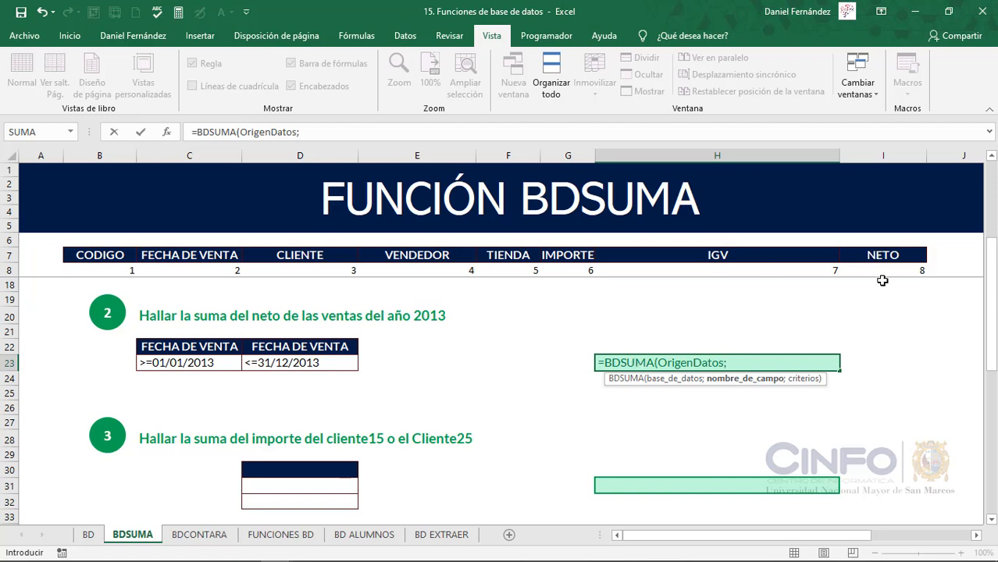
text(8;)
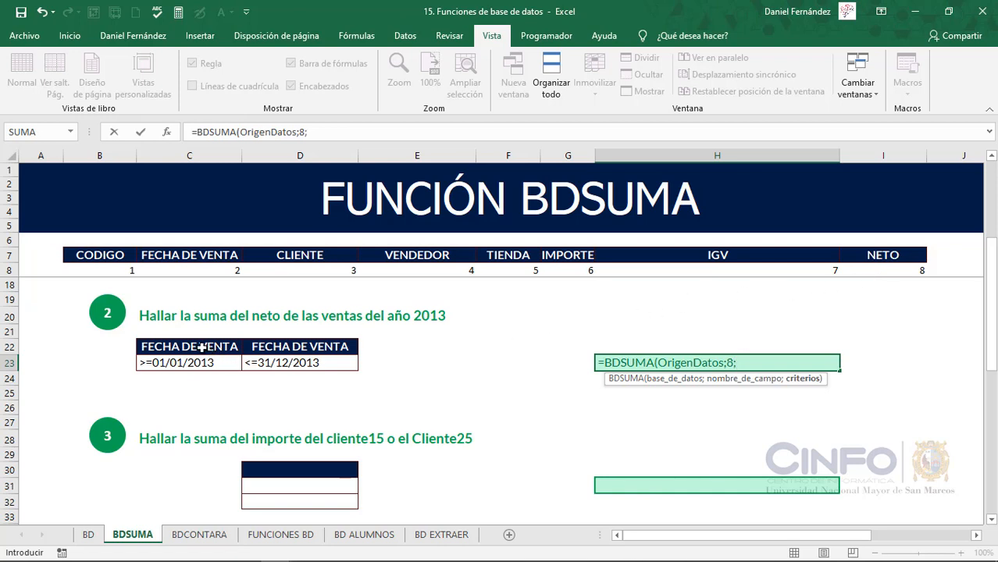
drag(202, 348, 309, 363)
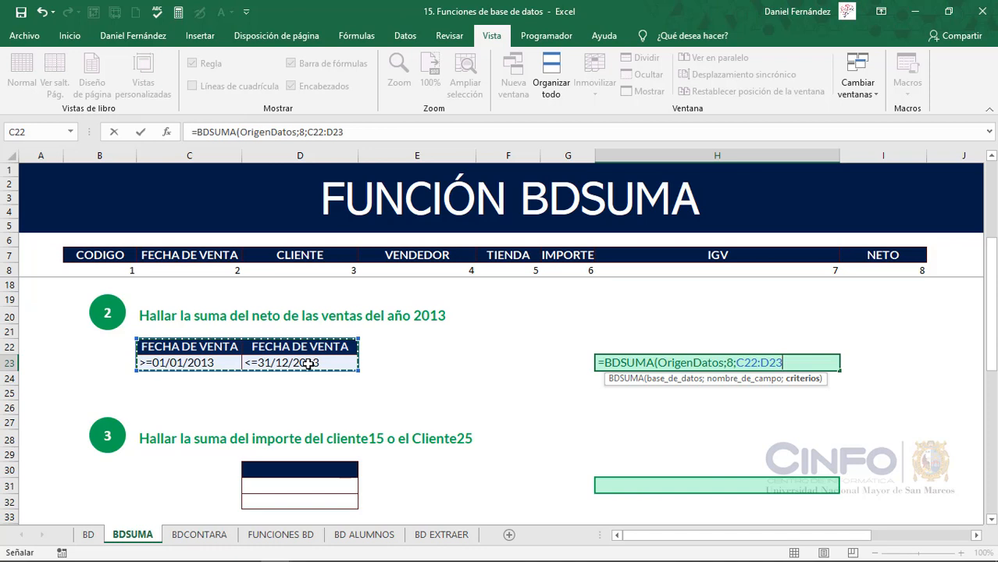
text())
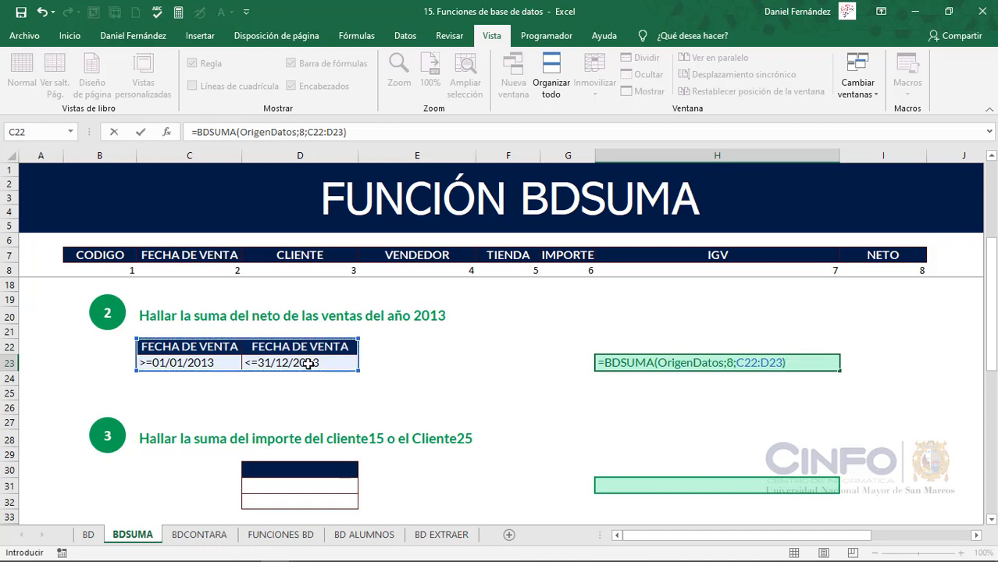
key(Return)
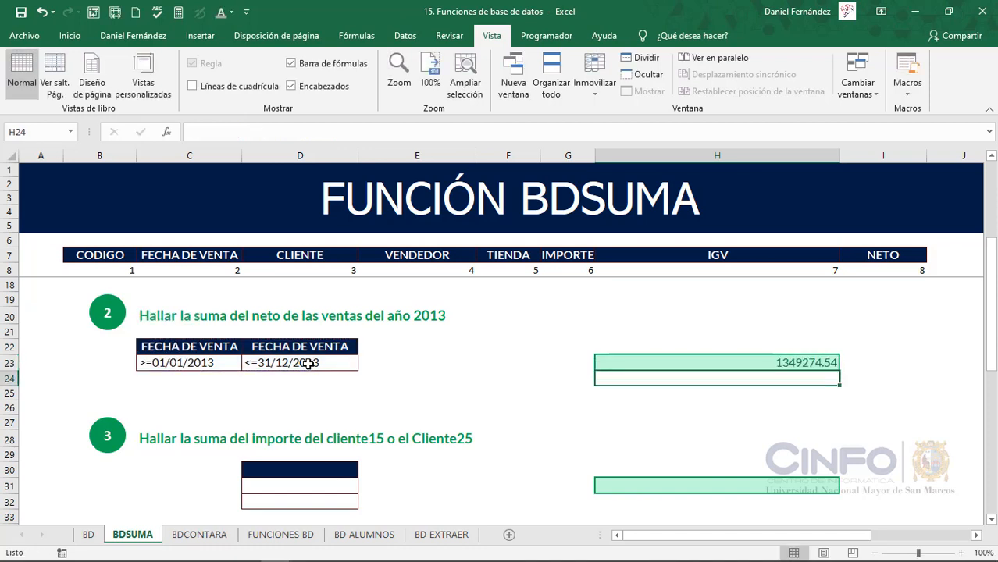
Apply the Moneda number format to the results of exercises 2 and 1 in cells H23 and H15
click(721, 363)
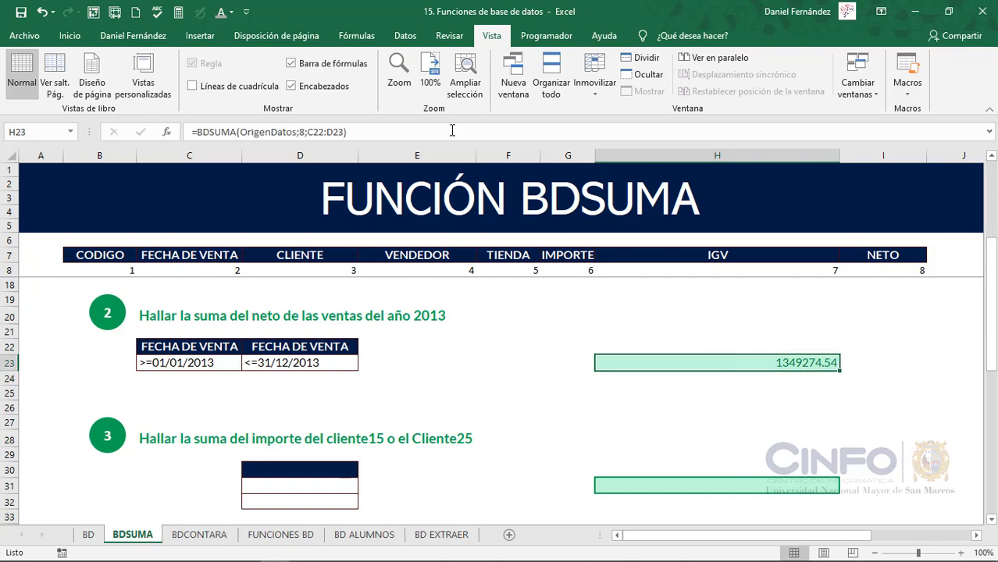
click(59, 39)
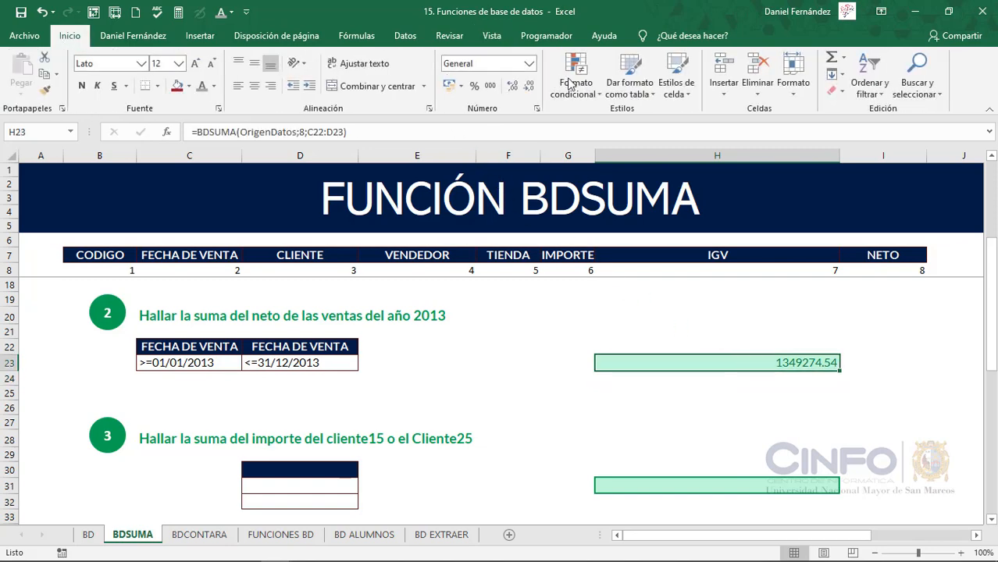
click(529, 63)
click(525, 151)
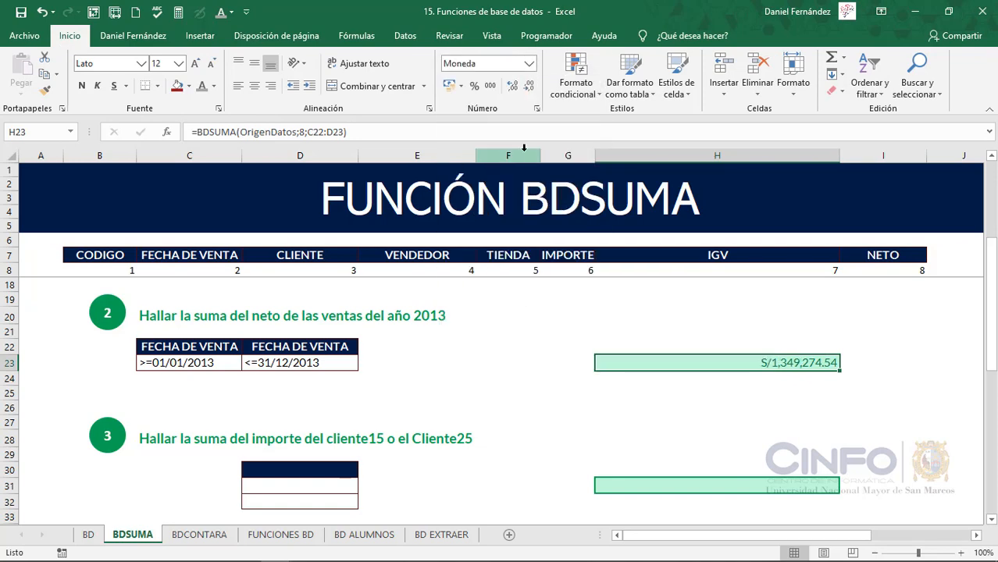
scroll(702, 375, up, 2)
click(706, 339)
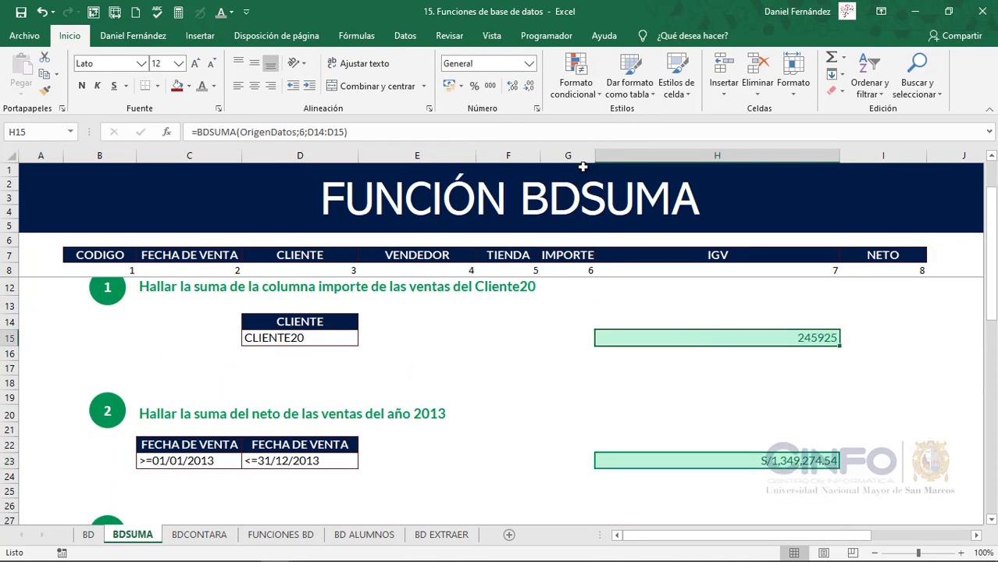
click(528, 66)
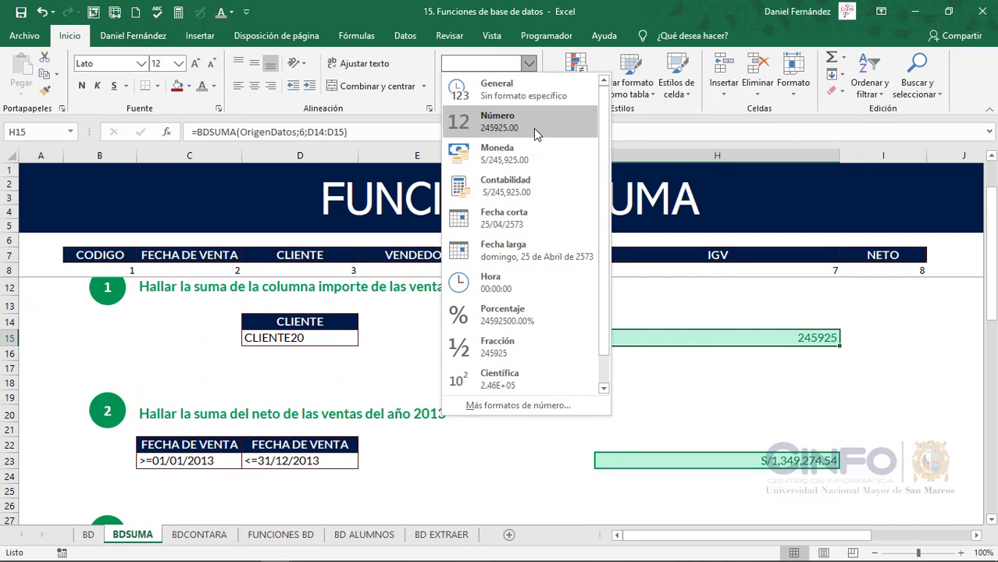
click(525, 151)
Copy the CLIENTE header from D7 into cell D30 as the criteria heading of exercise 3
scroll(545, 394, down, 4)
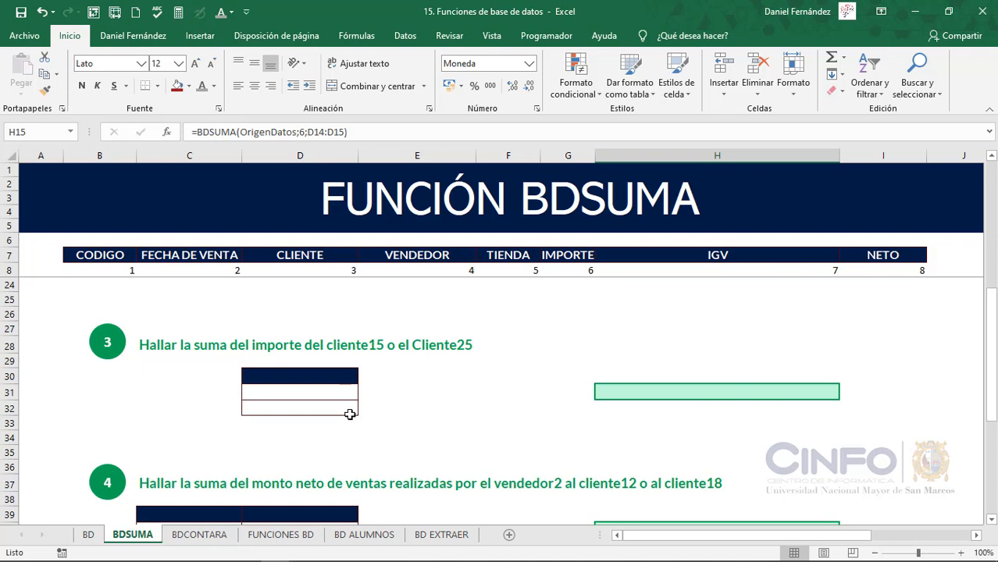
click(314, 256)
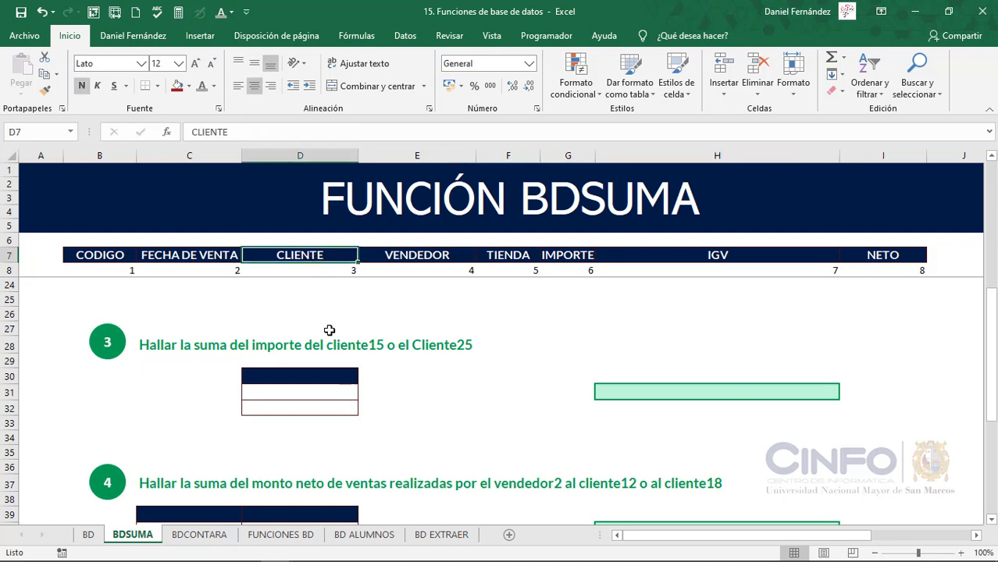
key(ctrl+c)
click(315, 378)
key(ctrl+v)
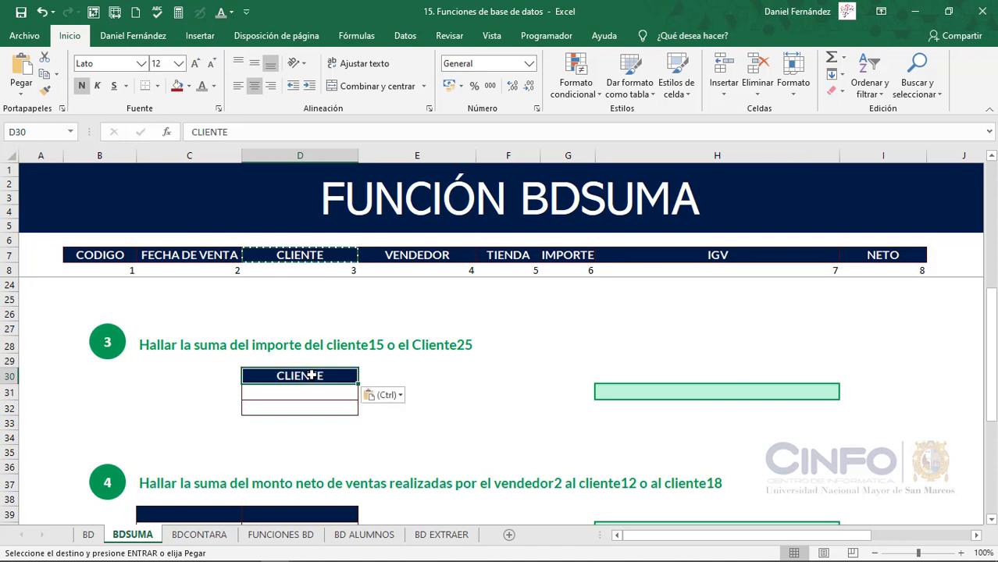
key(Escape)
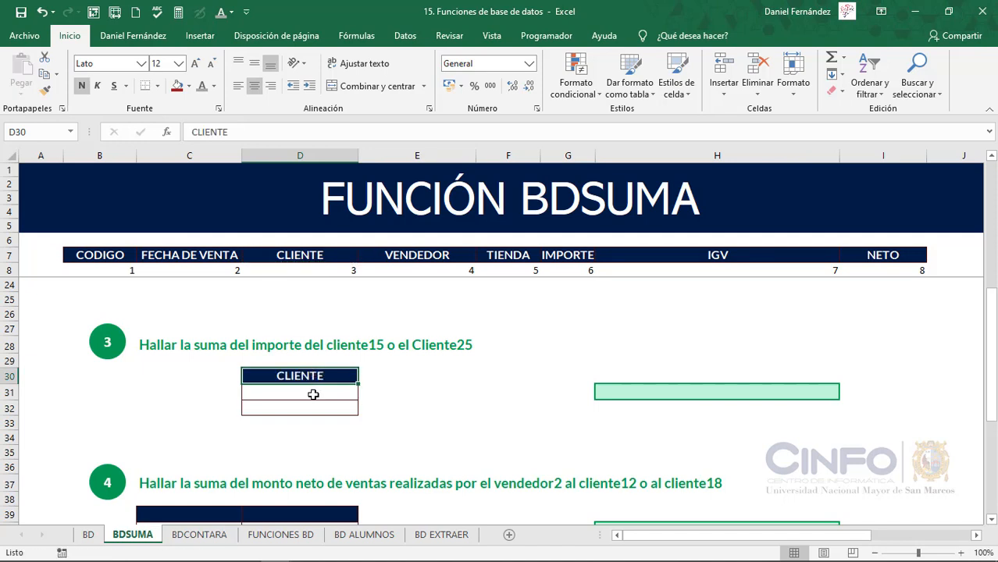
Enter CLIENTE15 in cell D31 as the first client criterion of exercise 3
click(313, 394)
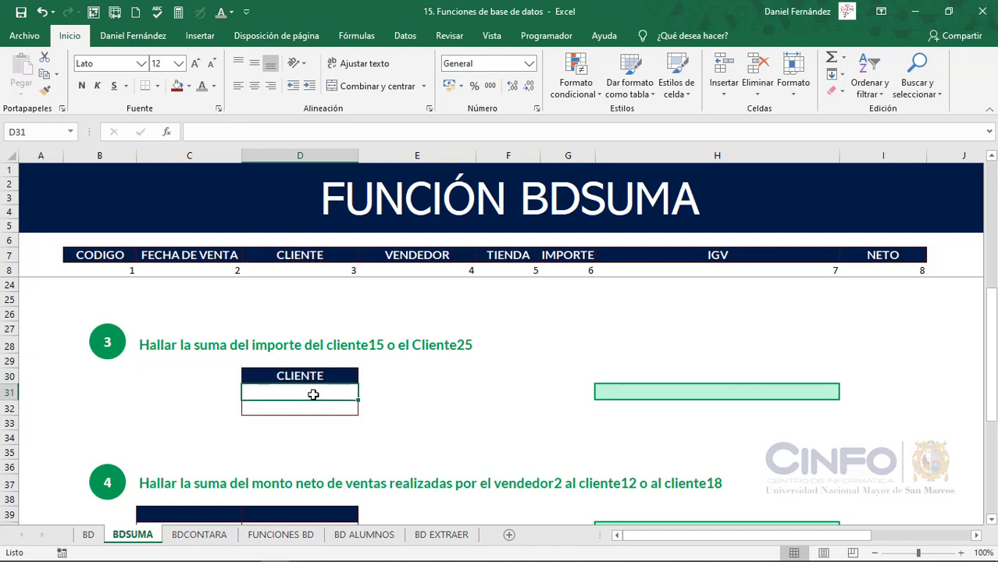
text(CLIENTE)
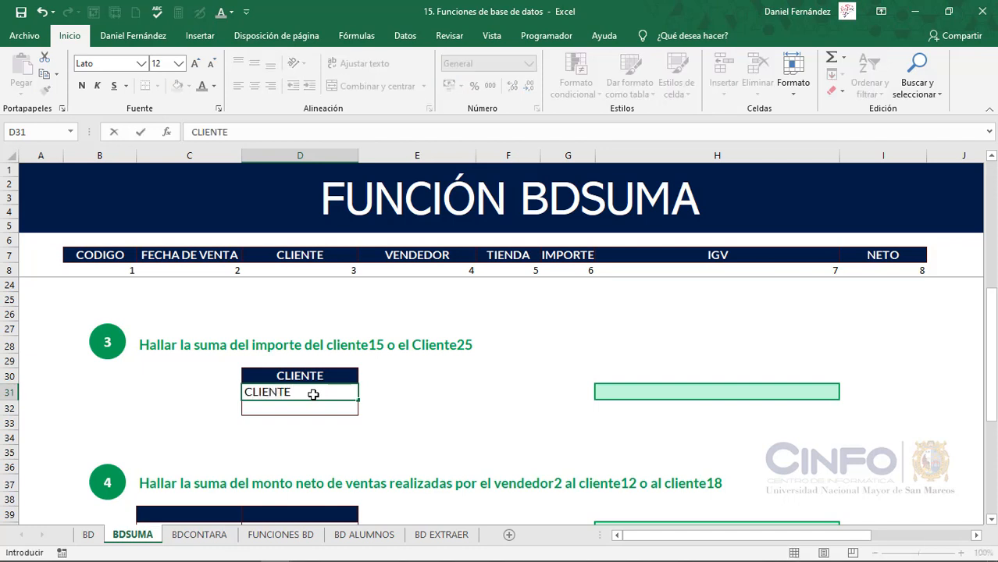
text(15)
key(Return)
Copy the client criterion from D31 into cell D32 and change it to CLIENTE25
click(313, 394)
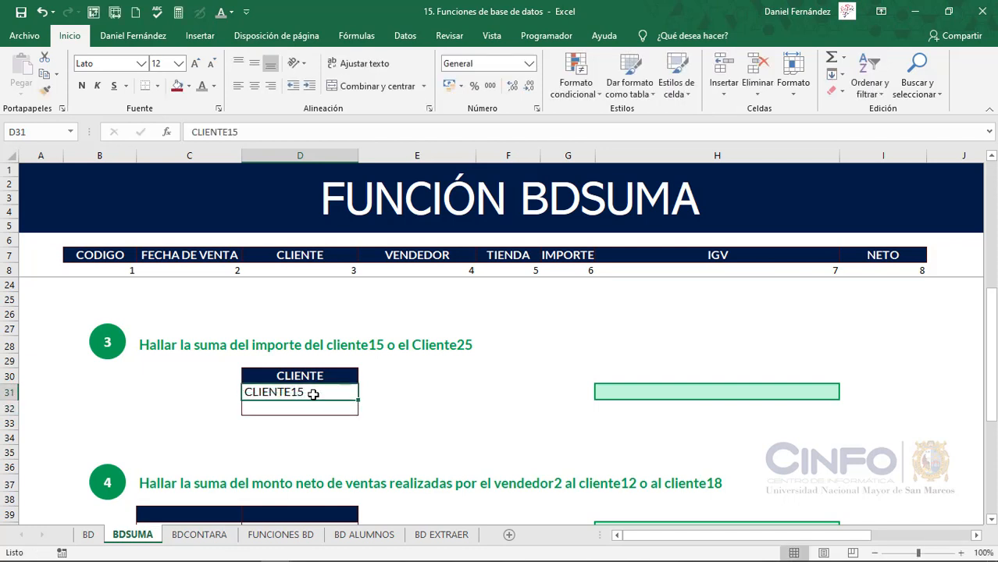
key(ctrl+c)
key(Down)
key(ctrl+v)
key(Escape)
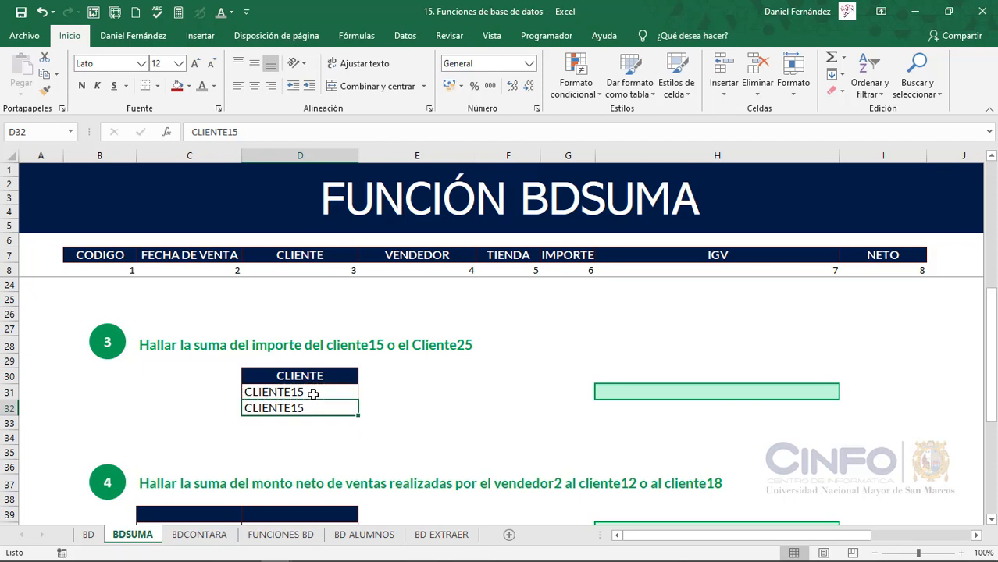
key(F2)
key(Left)
key(BackSpace)
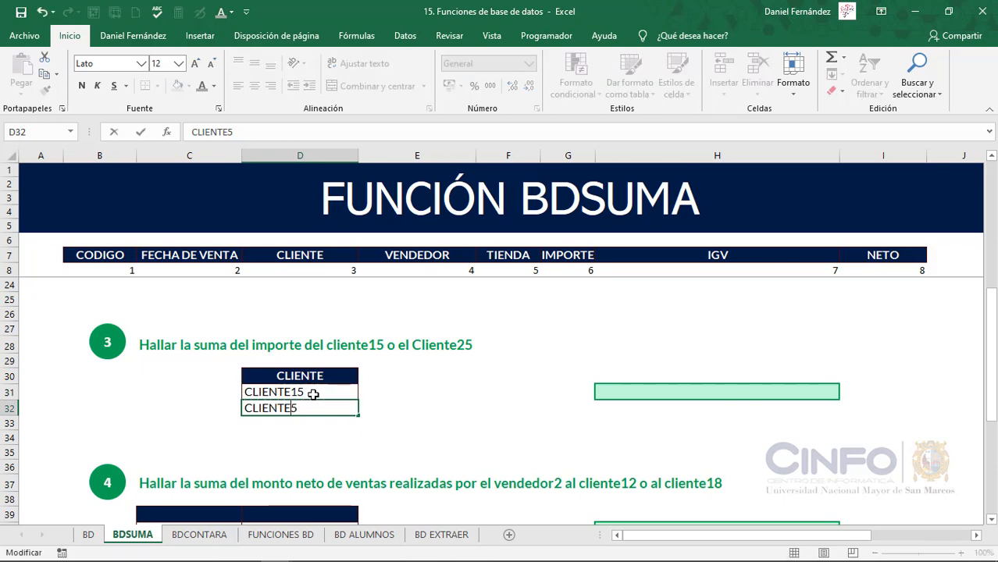
text(2)
key(Return)
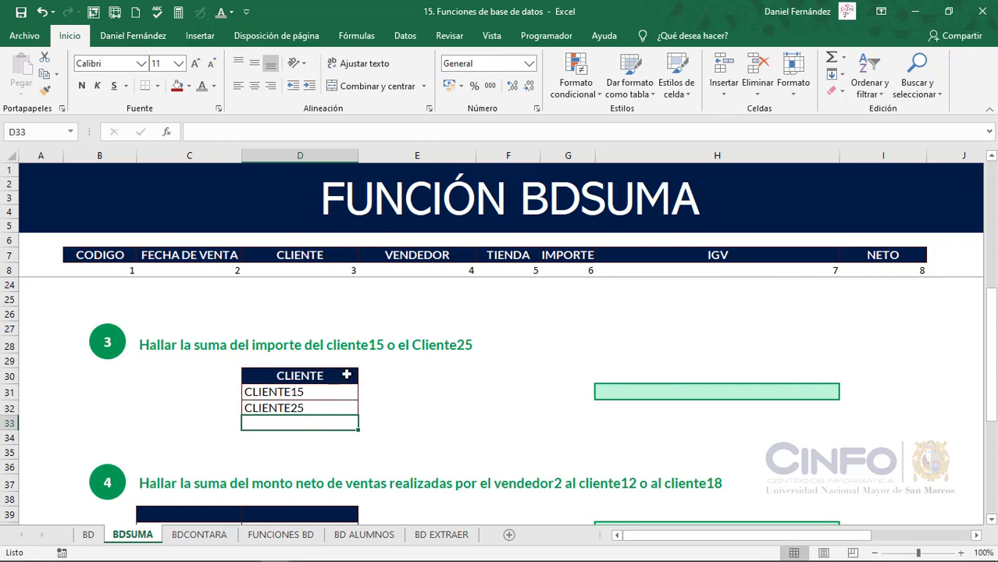
Enter =BDSUMA(OrigenDatos;6;D30:D32) in cell H31 to sum the IMPORTE of both clients
click(678, 391)
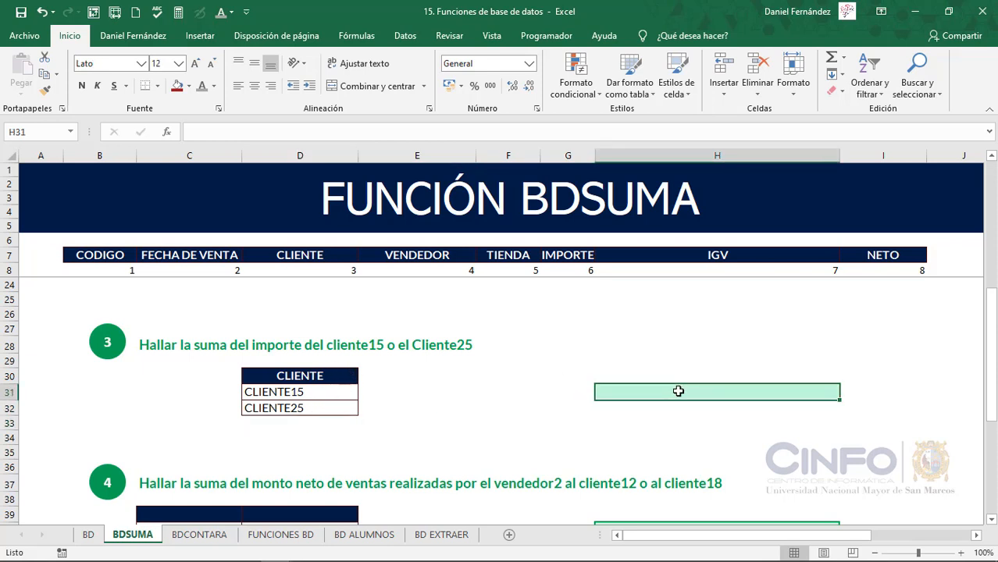
text(=BDUS)
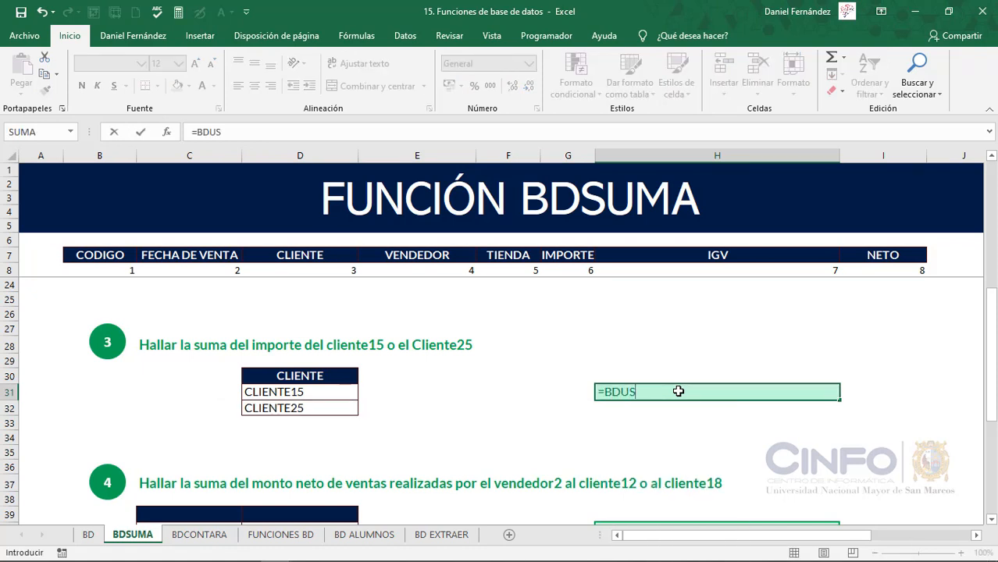
key(BackSpace)
key(BackSpace)
text(SU)
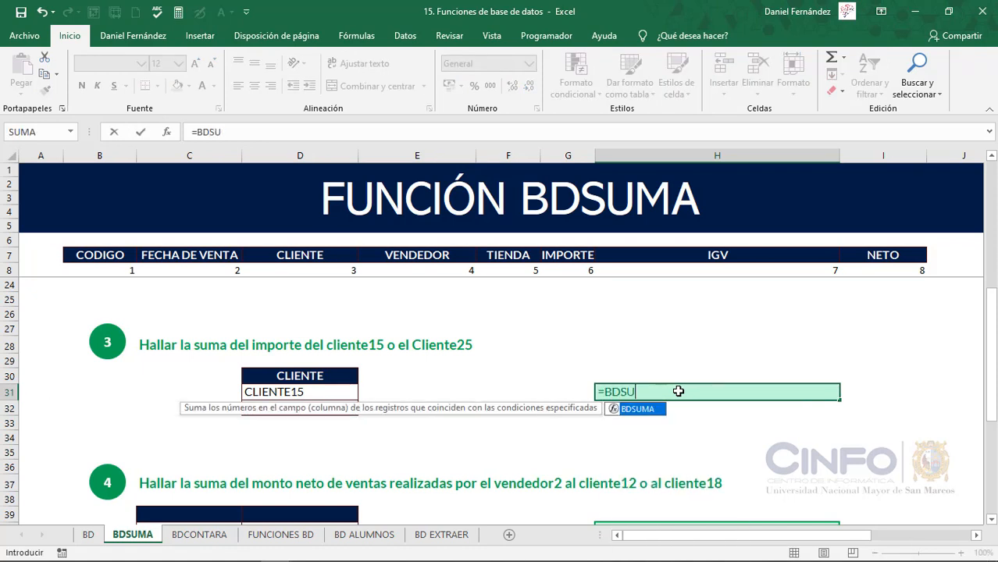
key(Tab)
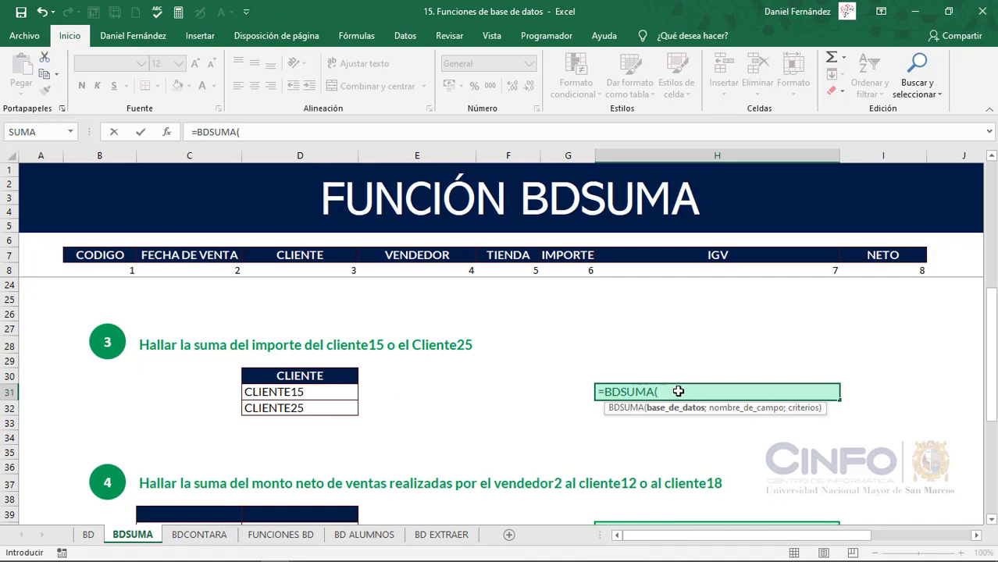
text(Ori)
key(Tab)
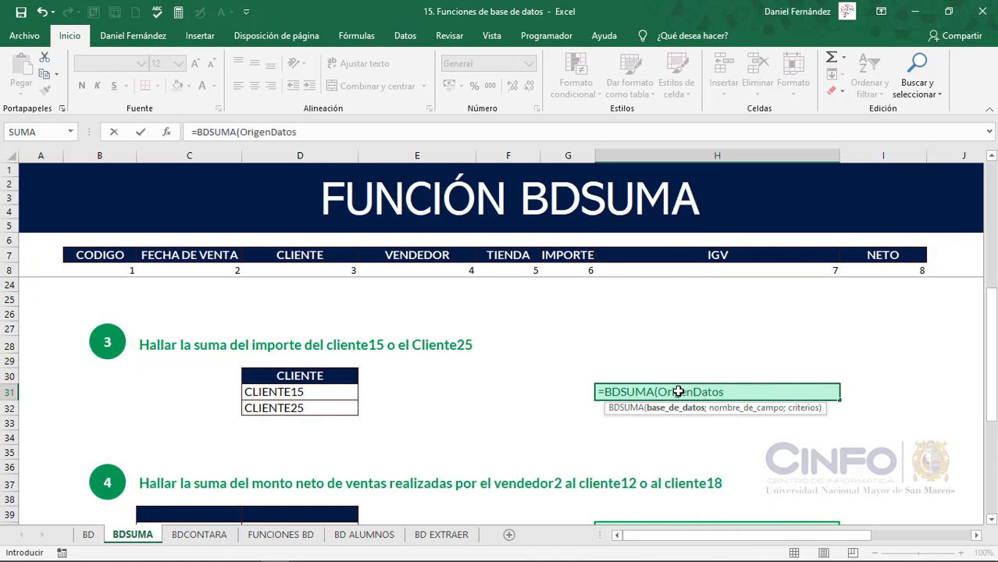
text(;)
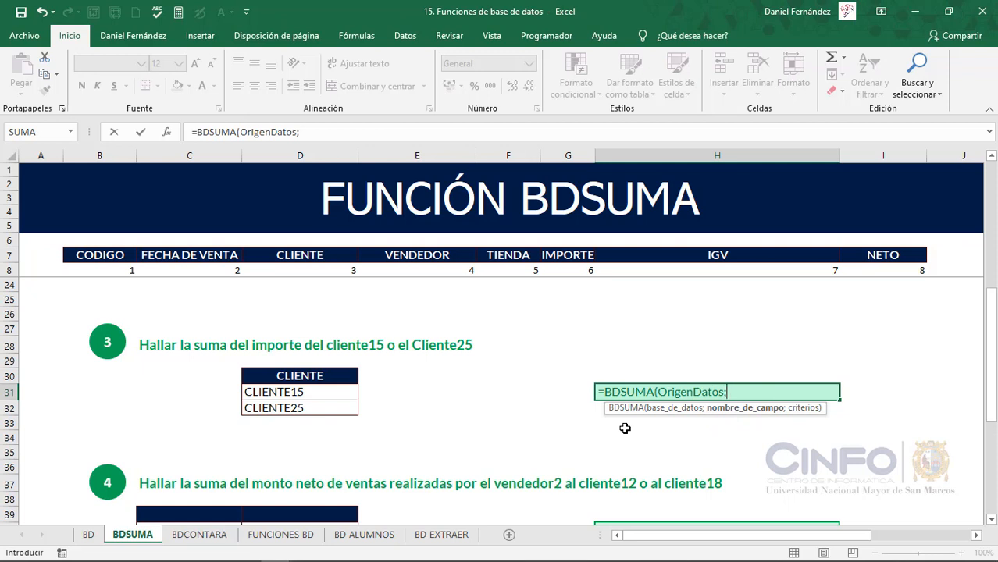
text(6;)
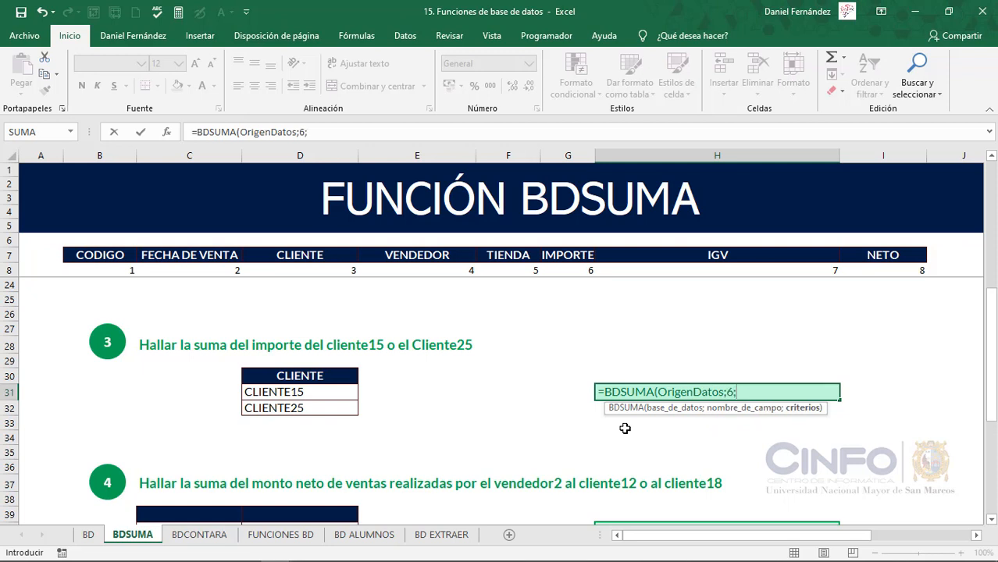
drag(324, 376, 331, 402)
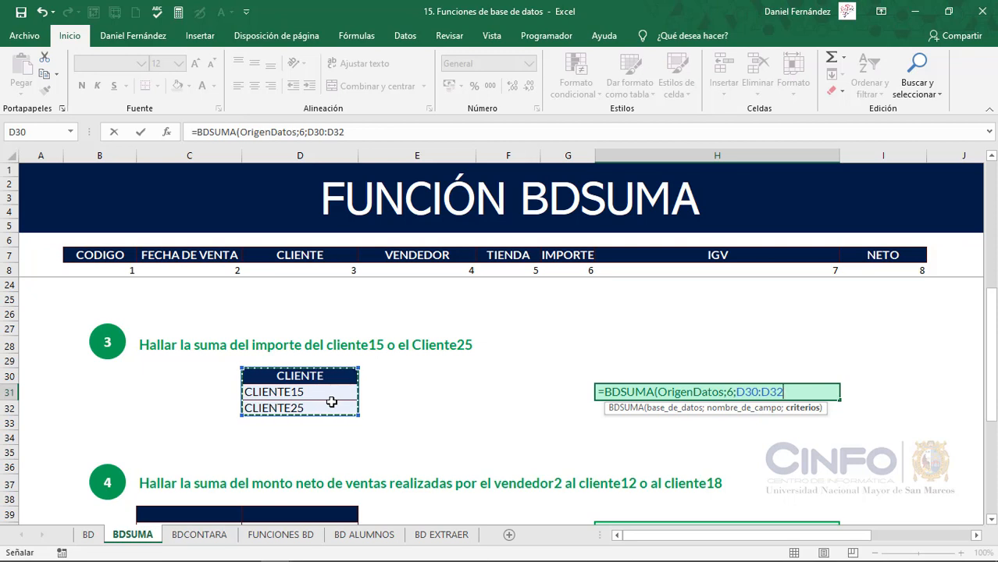
text())
key(Return)
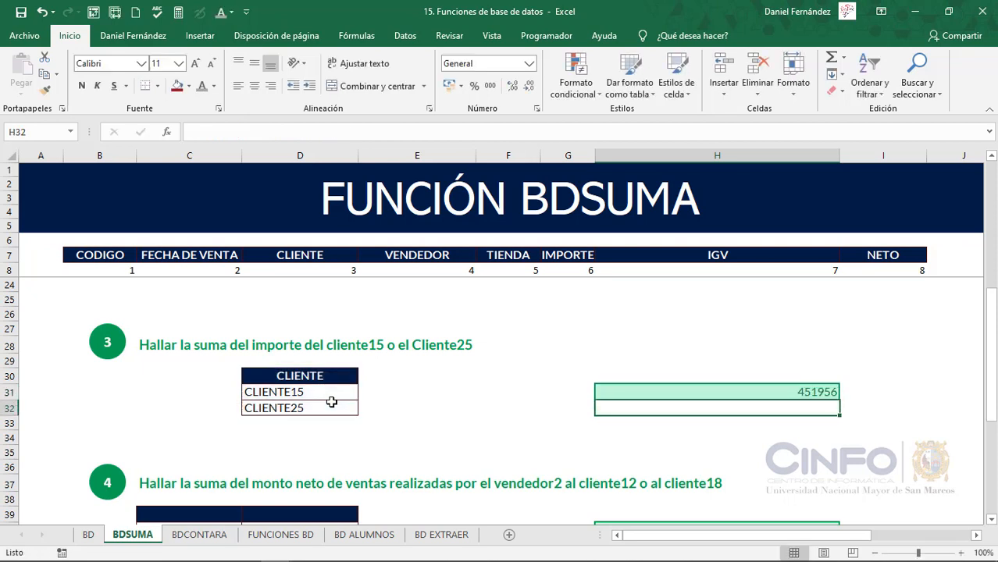
Format the exercise 3 sum in cell H31 as Moneda
click(612, 389)
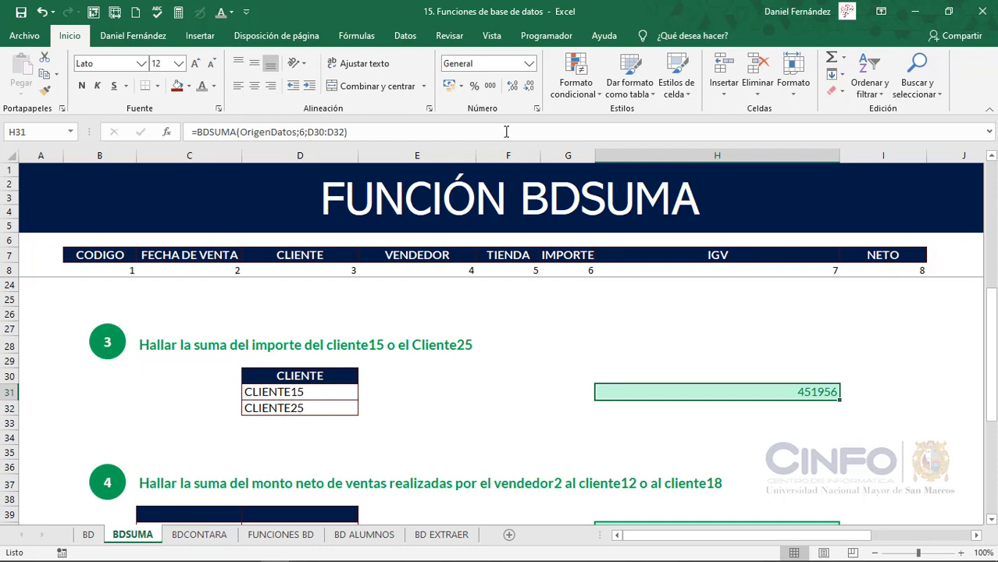
click(529, 63)
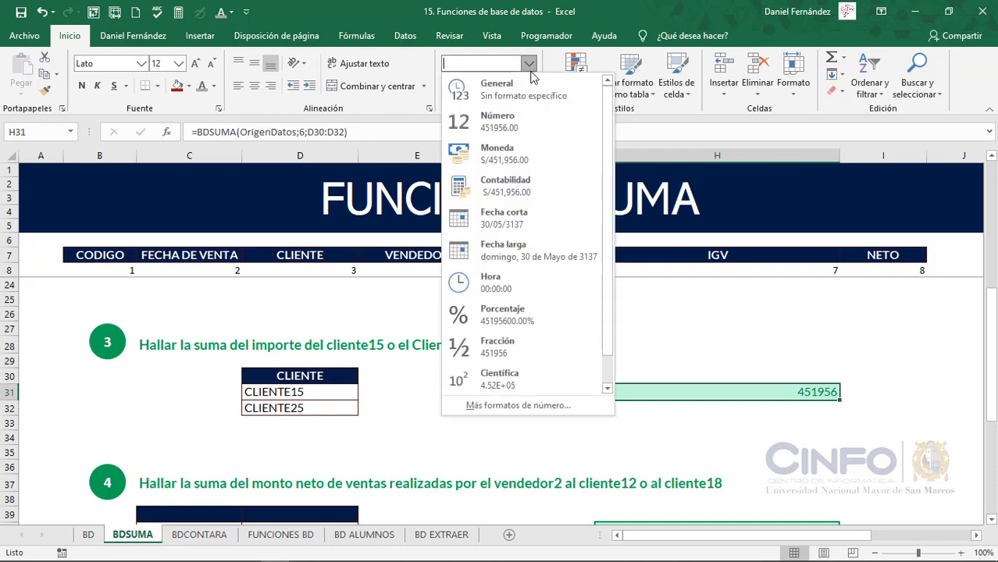
click(506, 153)
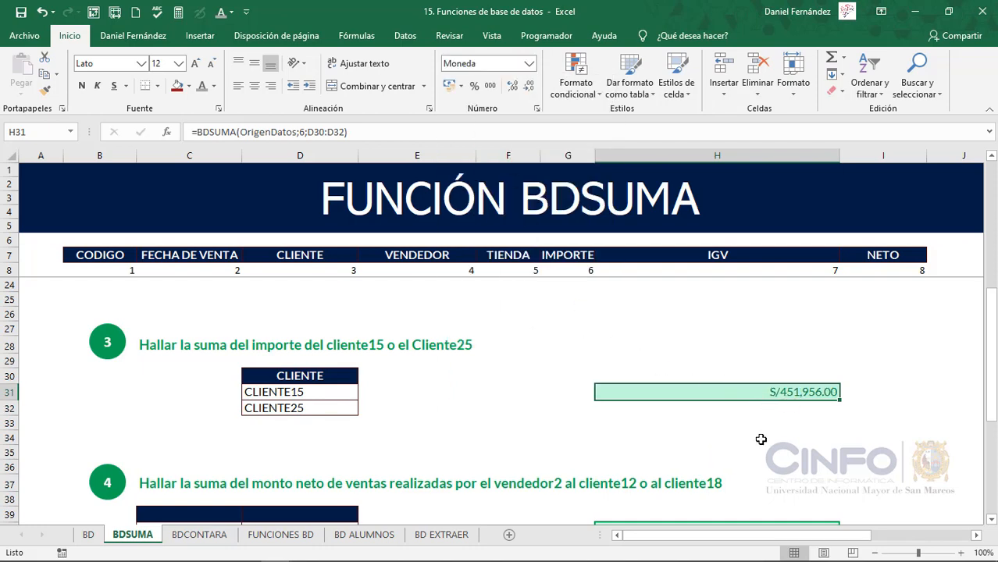
Copy the VENDEDOR and CLIENTE headers from row 7 into C39 and D39 as the criteria headings of exercise 4
scroll(760, 440, down, 4)
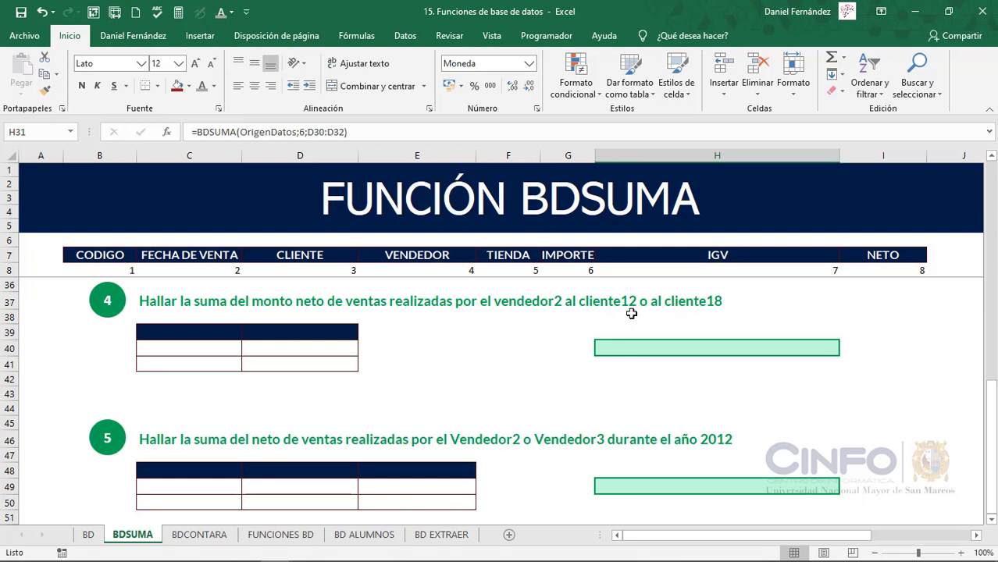
click(393, 256)
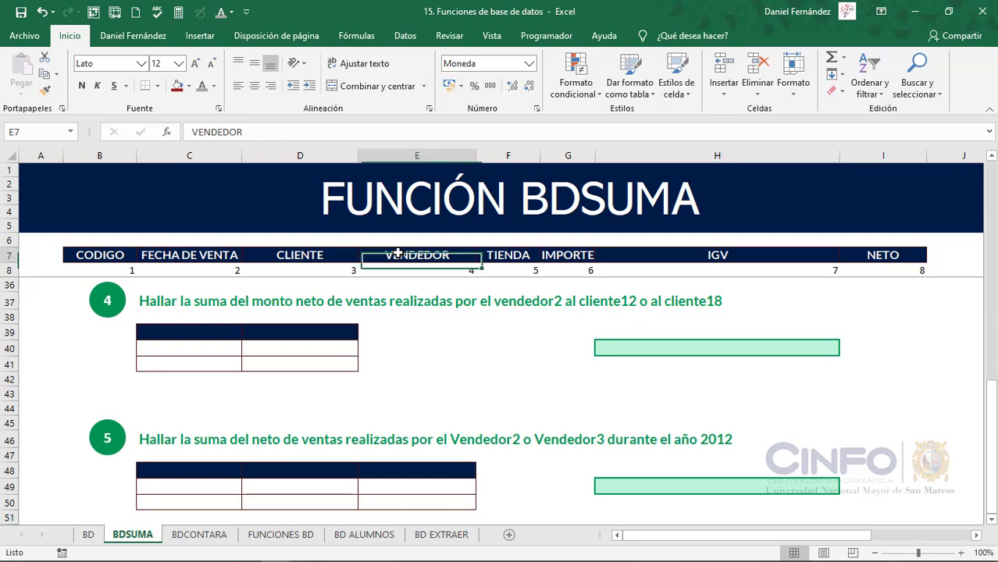
key(ctrl+c)
click(211, 331)
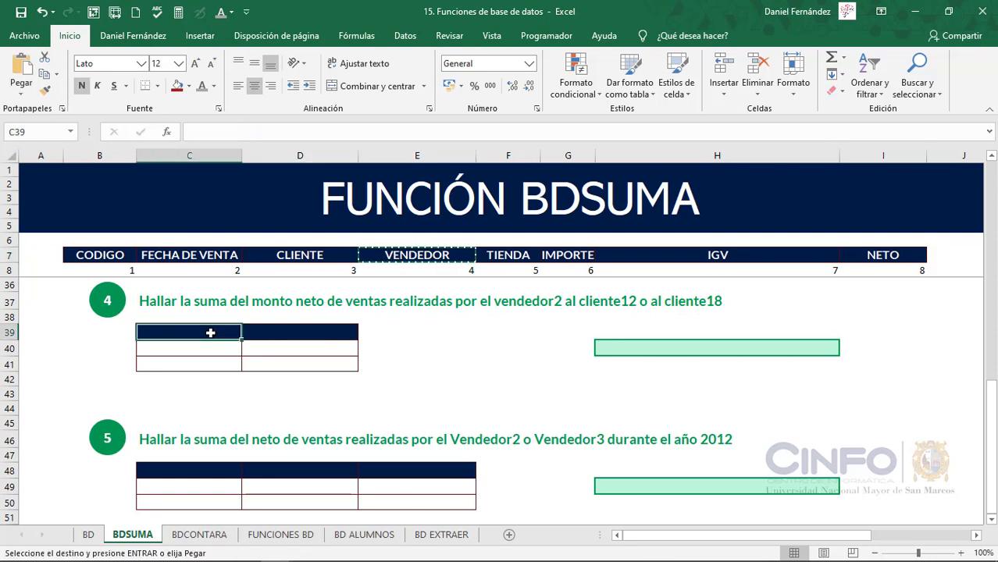
key(ctrl+v)
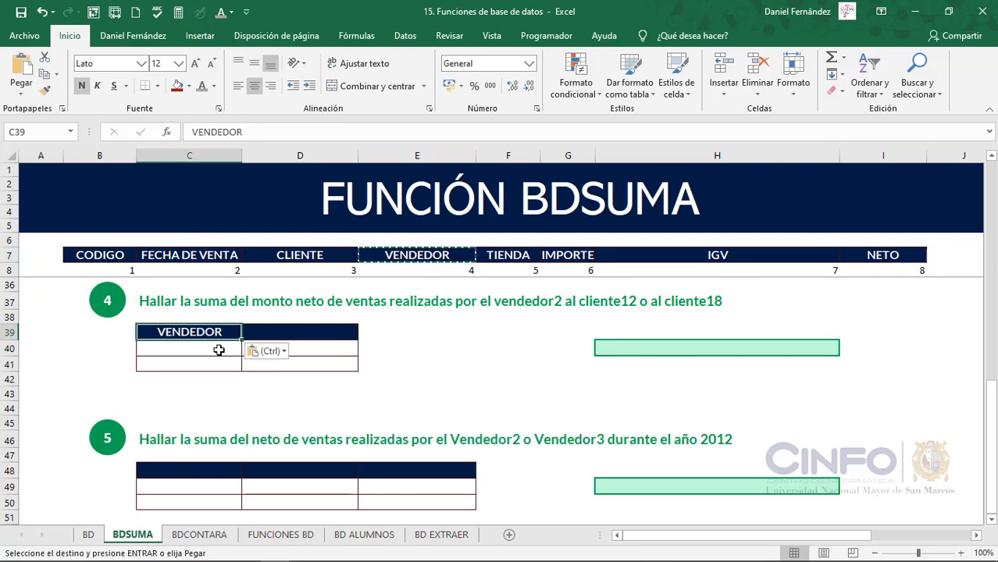
click(293, 259)
key(ctrl+c)
click(291, 334)
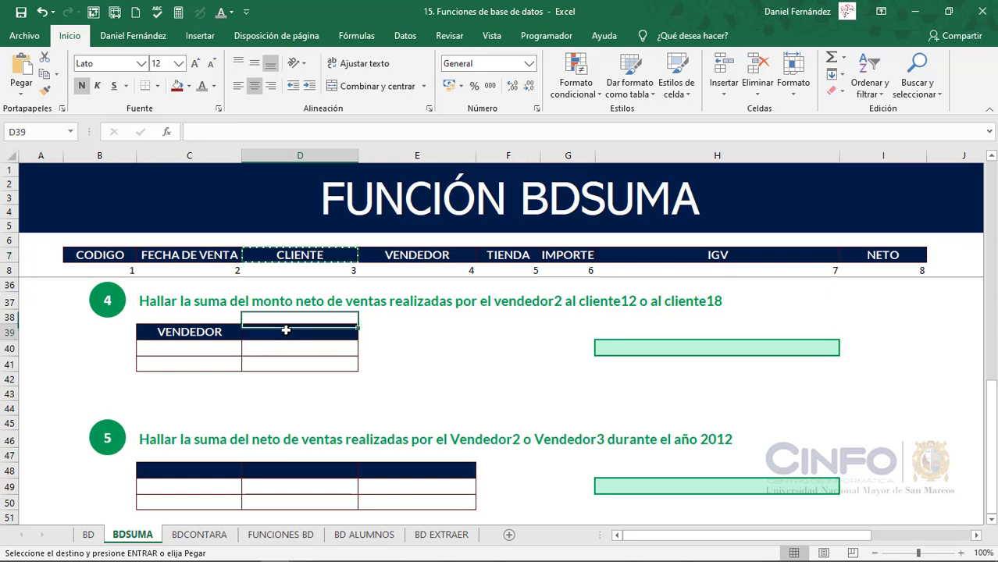
key(ctrl+v)
Enter VENDEDOR2 in C40 and CLIENTE12 in D40 as the first criteria row of exercise 4
click(228, 349)
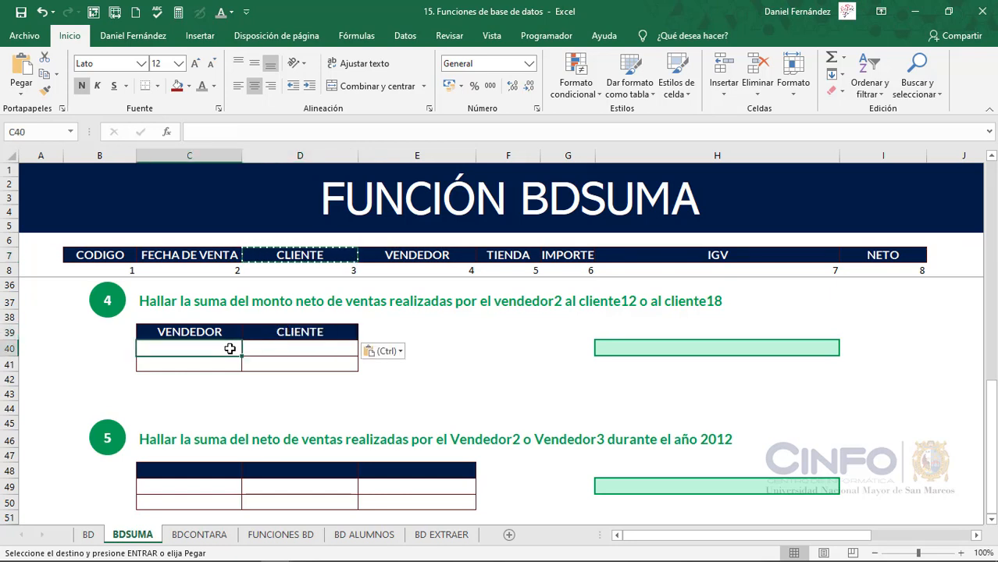
text(VENDED)
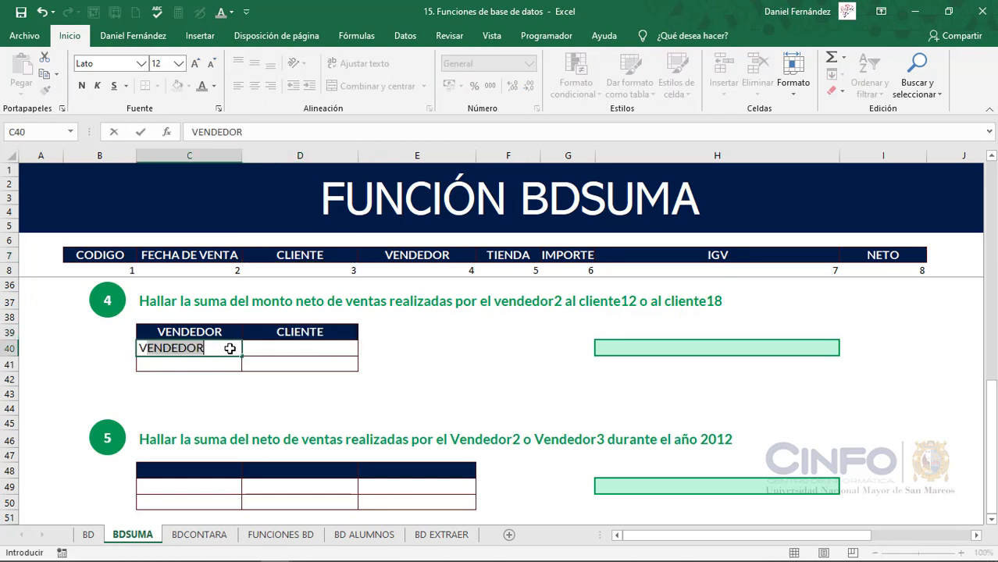
text(OR2)
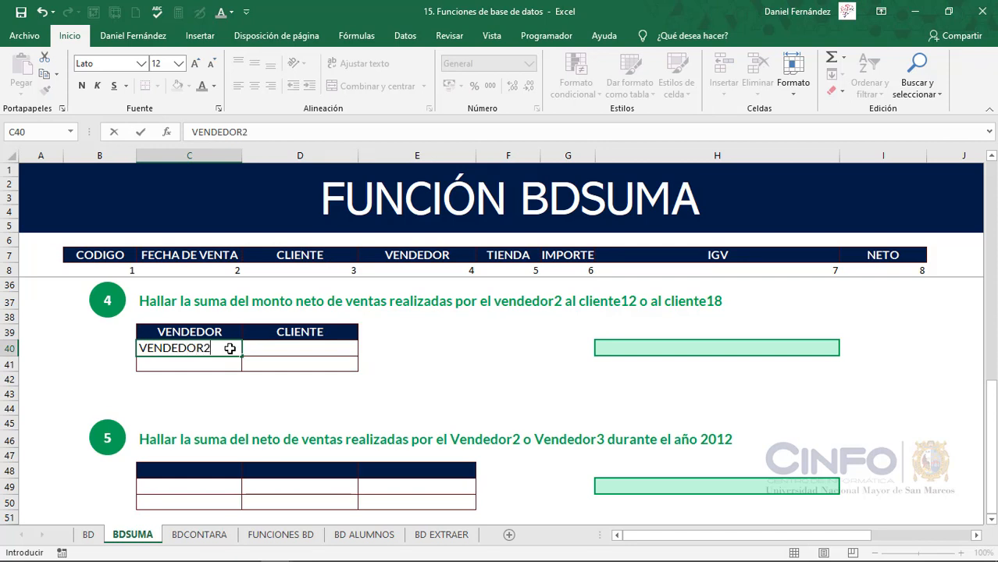
key(Return)
key(Up)
key(Right)
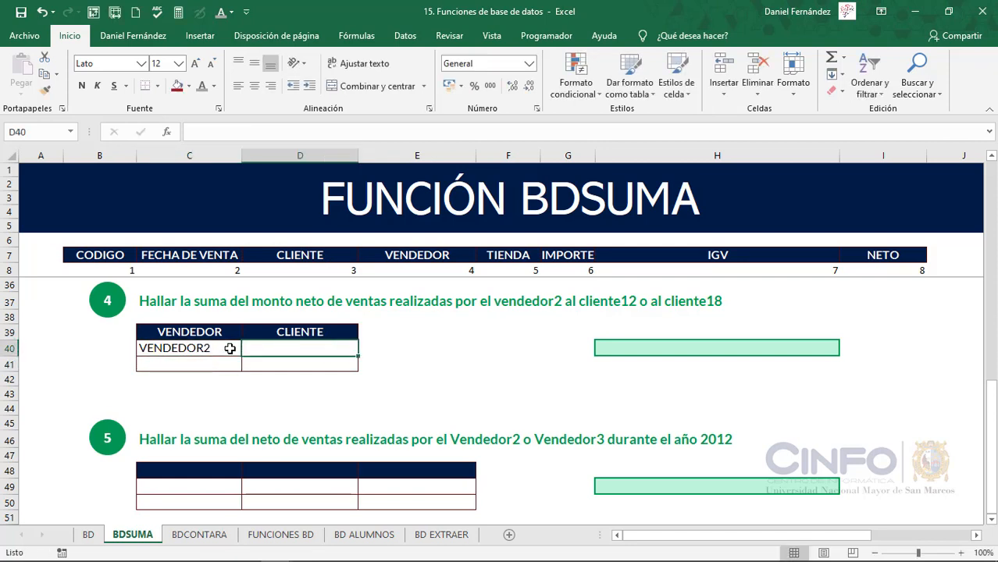
text(CLIENTE)
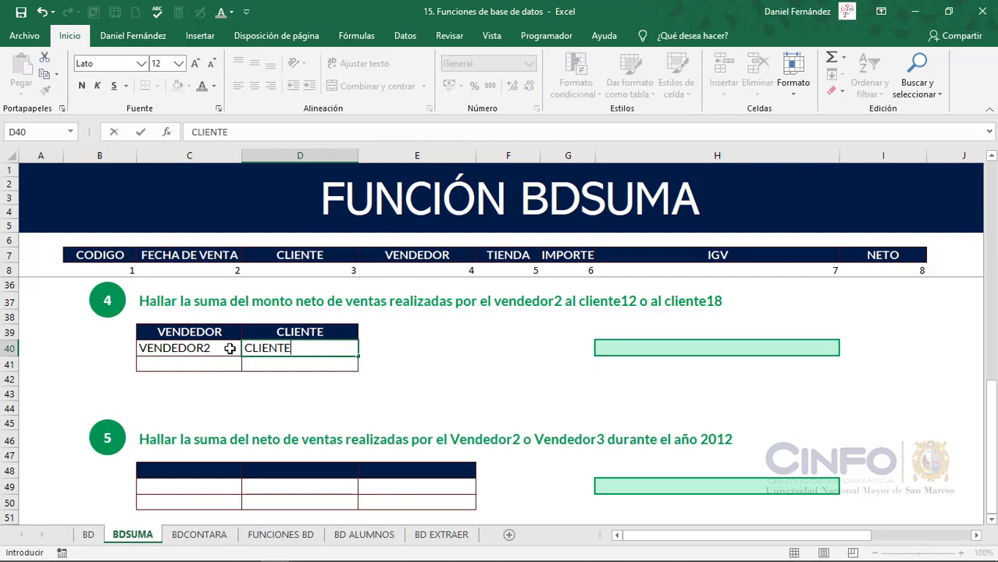
text(12)
key(ctrl+Return)
key(Return)
Fill the second criteria row of exercise 4 with VENDEDOR2 in C41 and CLIENTE18 in D41
text(VENDEDO)
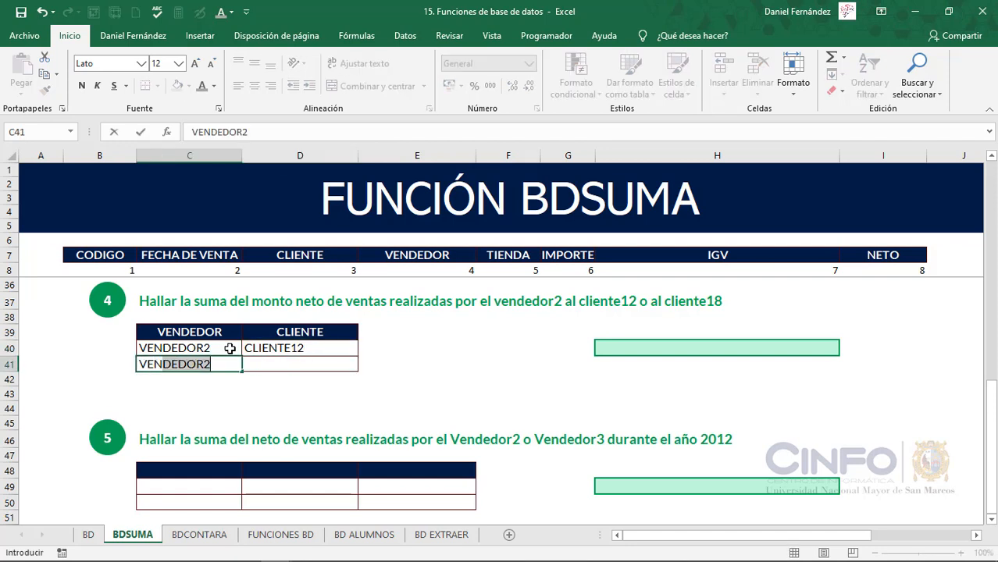
text(R2)
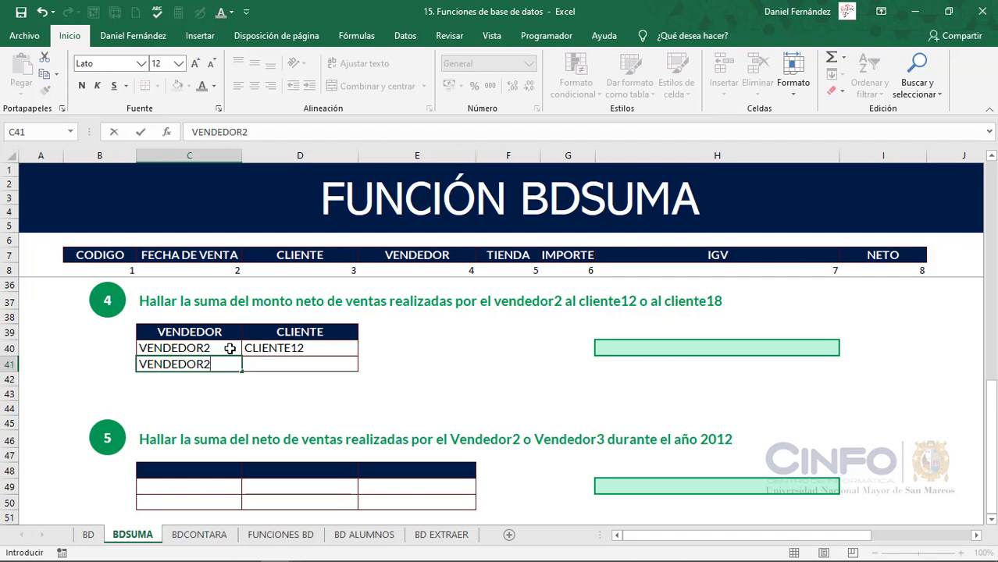
key(Tab)
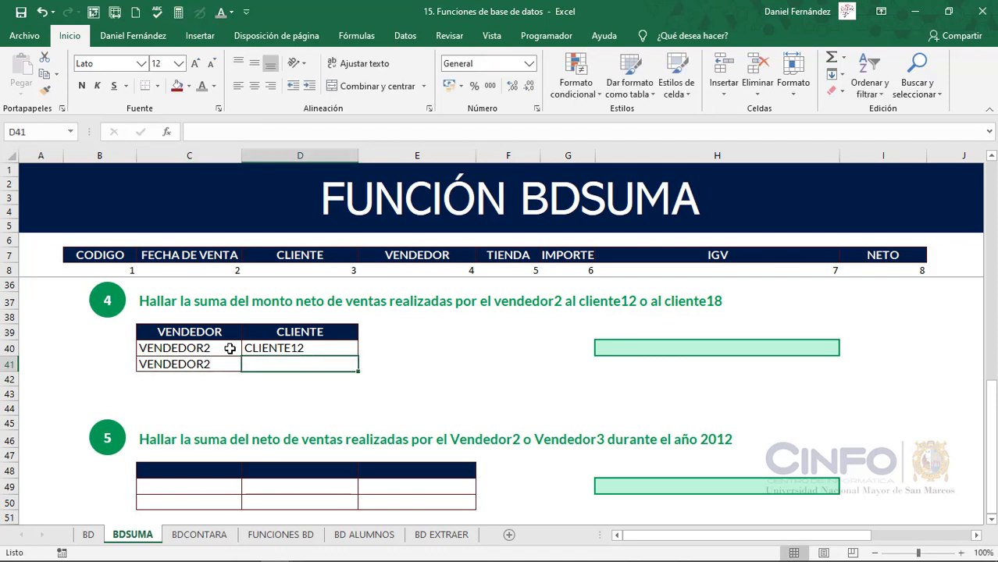
text(CLIENTE18)
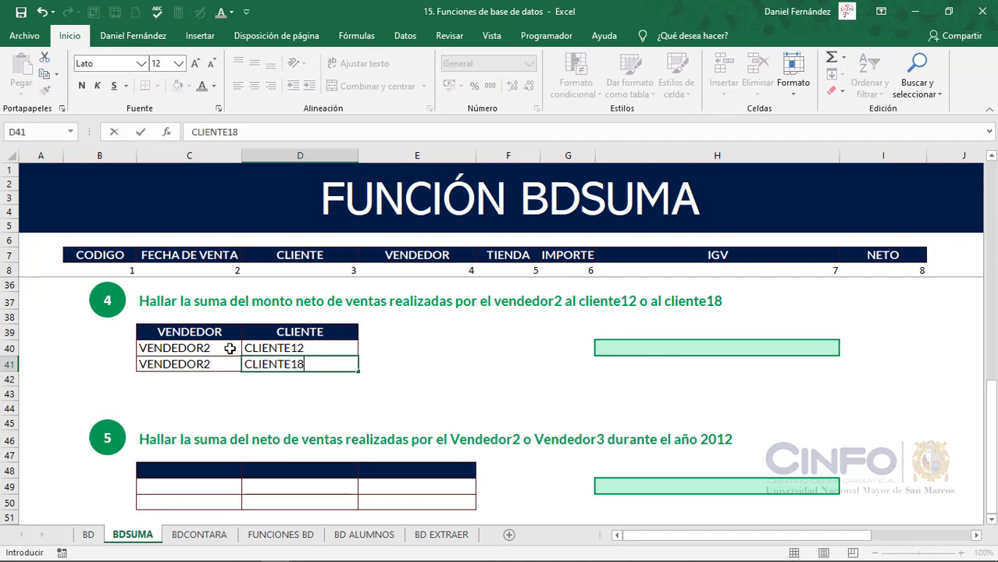
key(Return)
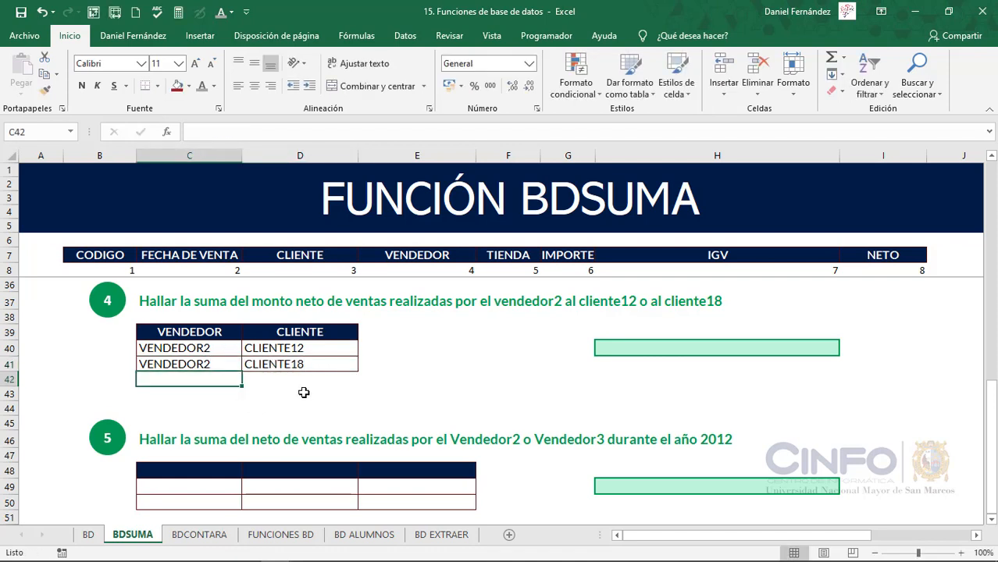
Enter =BDSUMA(OrigenDatos;8;C39:D41) in cell H40 to sum the NETO of exercise 4
click(609, 350)
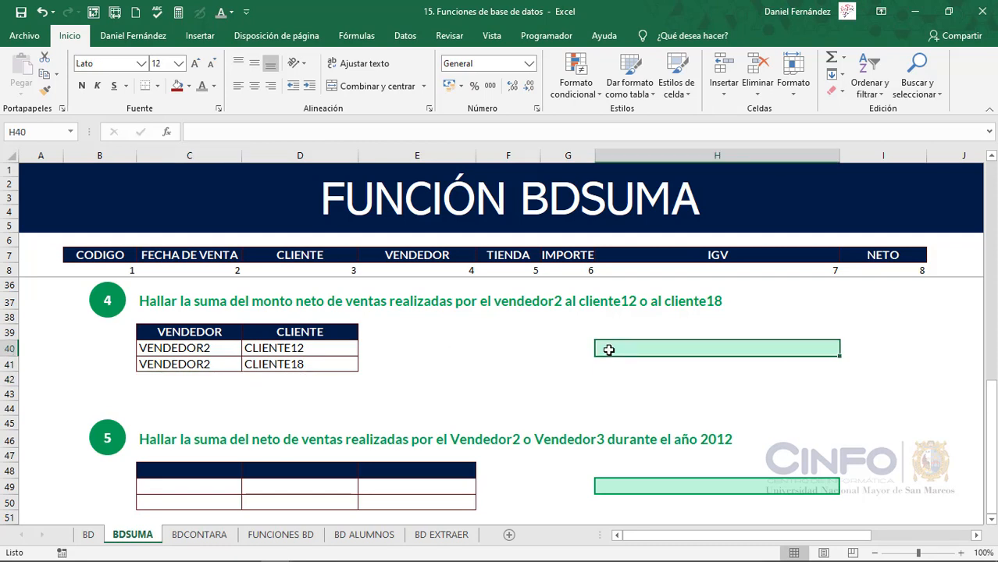
text(=BDS)
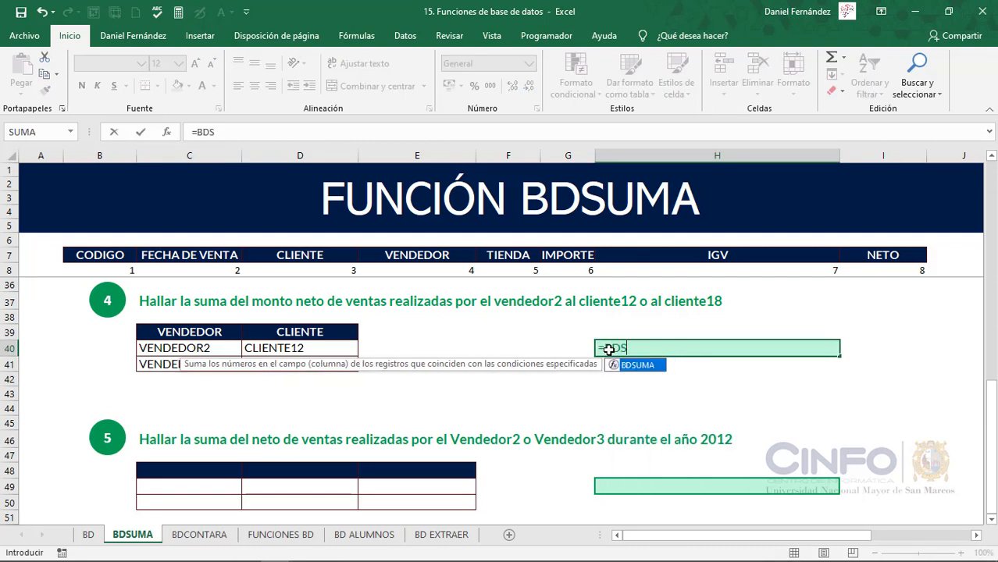
text(UMA(ORI)
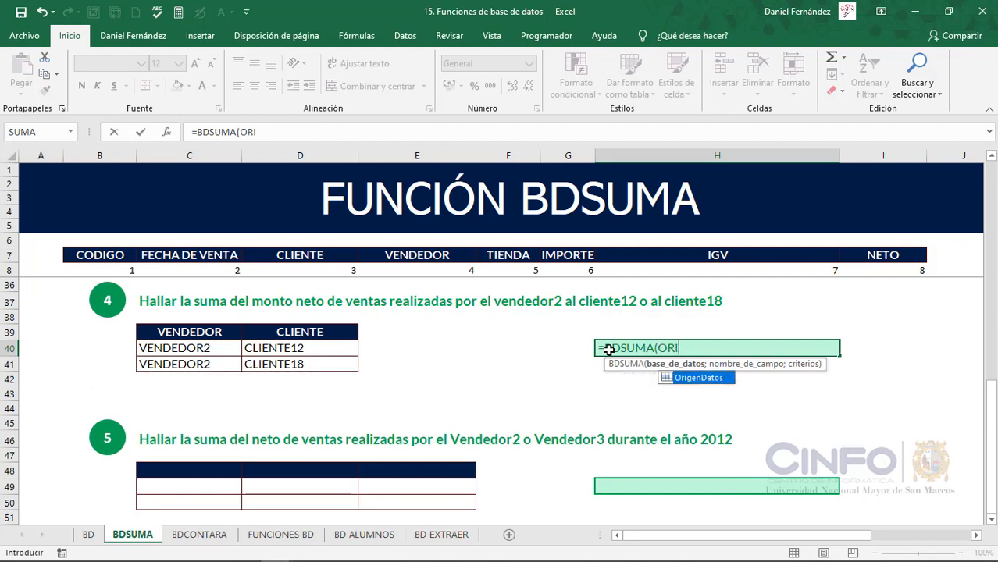
key(Tab)
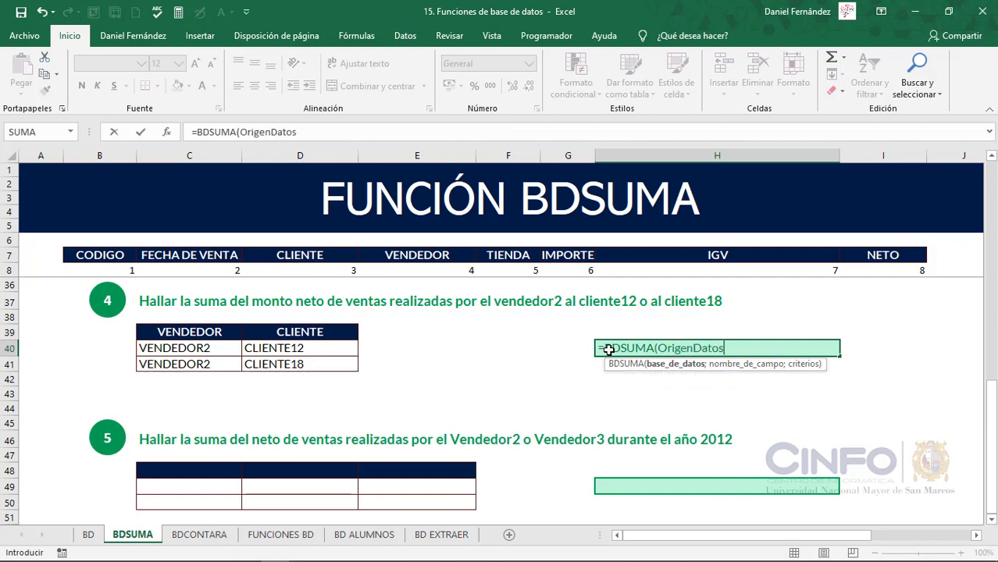
text(;)
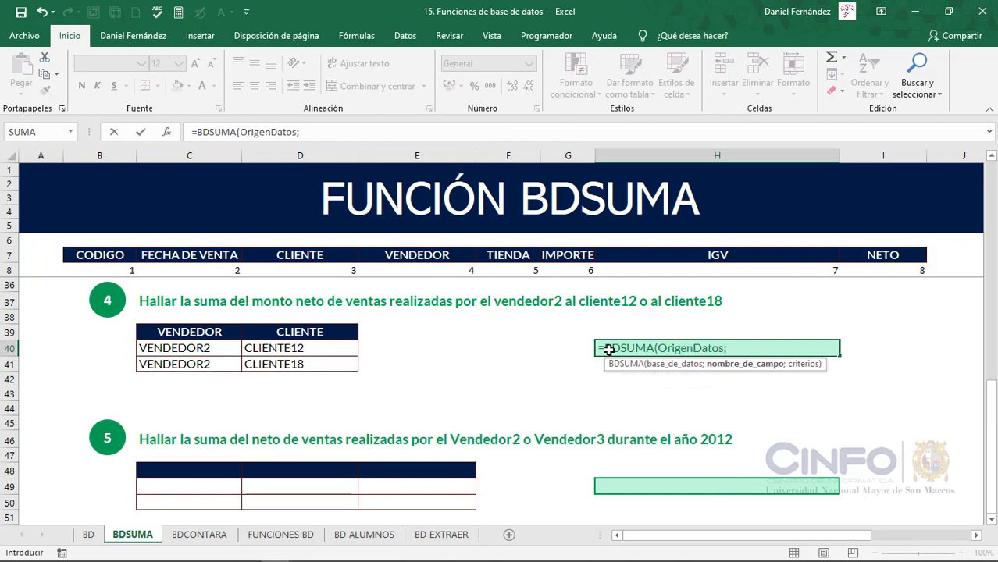
text(8;)
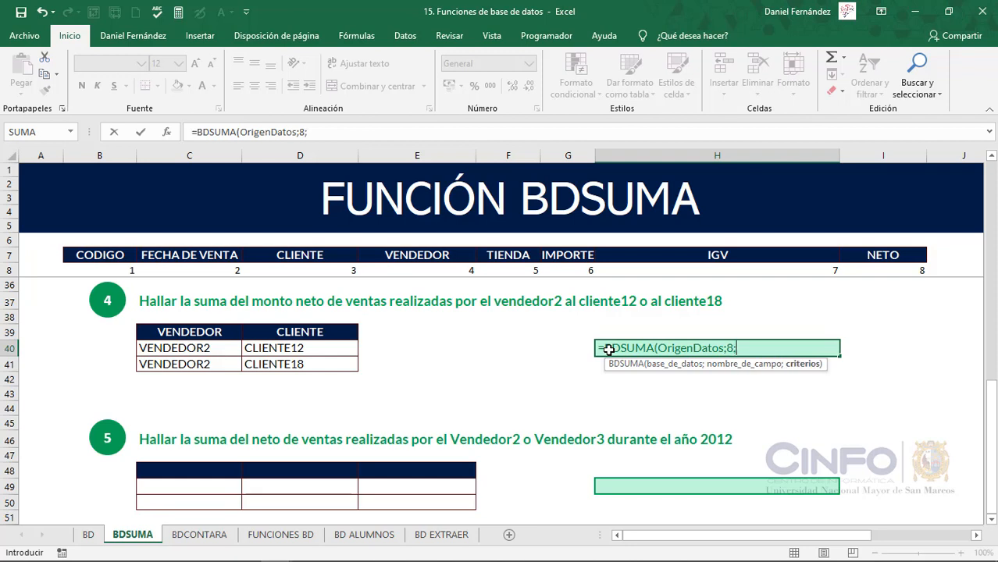
drag(210, 338, 300, 363)
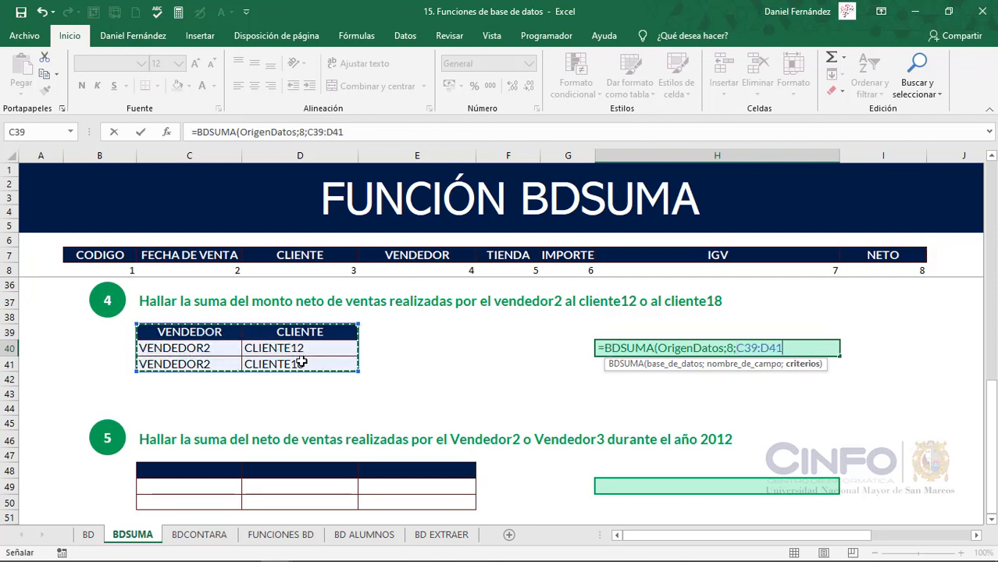
text())
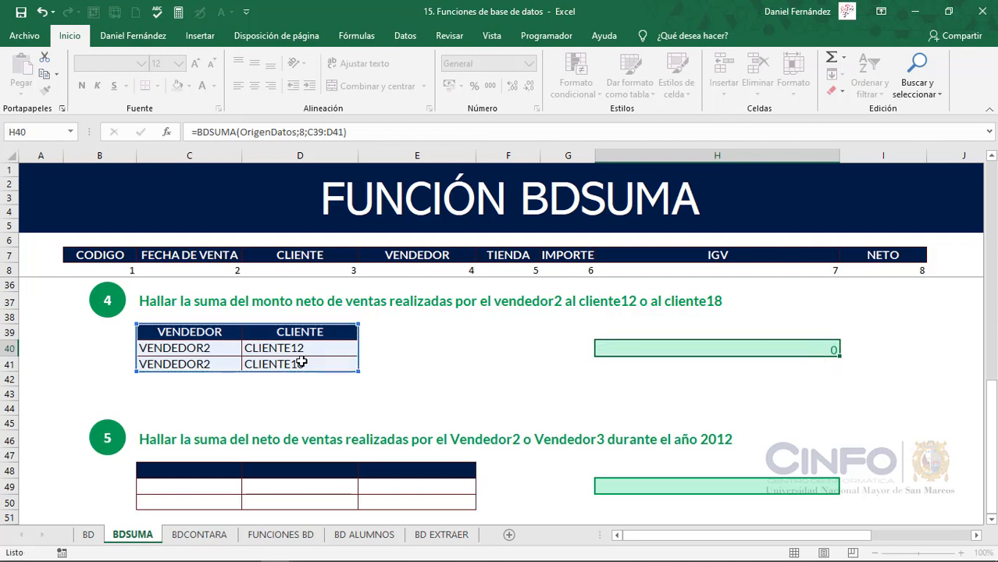
key(Return)
Format the exercise 4 sum in cell H40 as Moneda
click(632, 348)
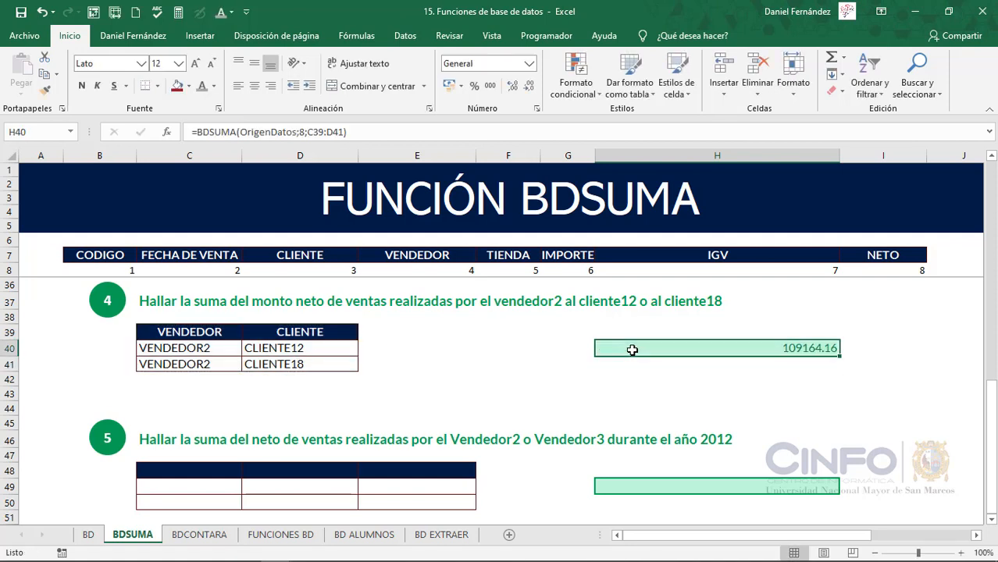
click(530, 64)
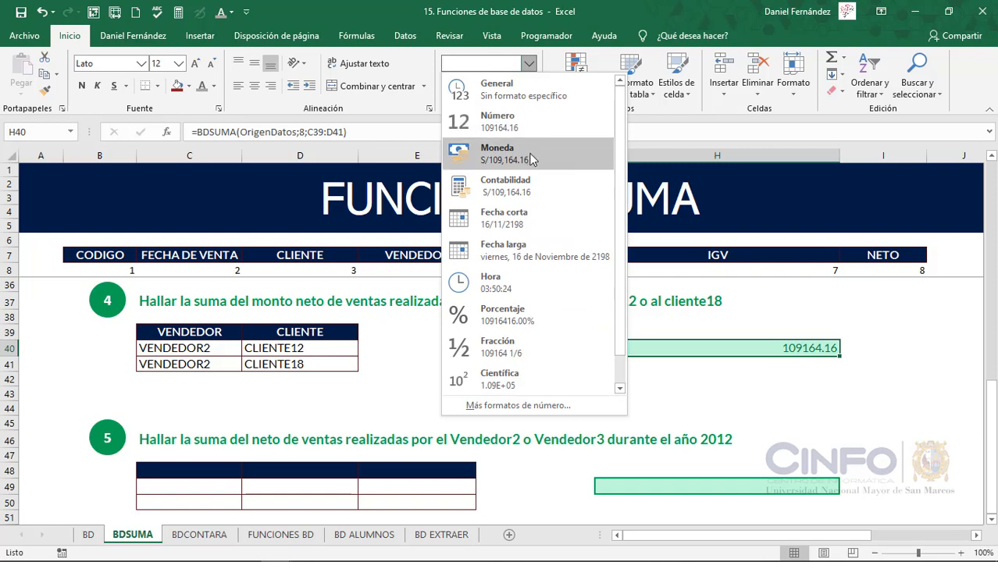
click(531, 155)
Copy the VENDEDOR header into C48 and the FECHA DE VENTA header into both D48 and E48 as exercise 5 criteria headings
scroll(535, 402, down, 2)
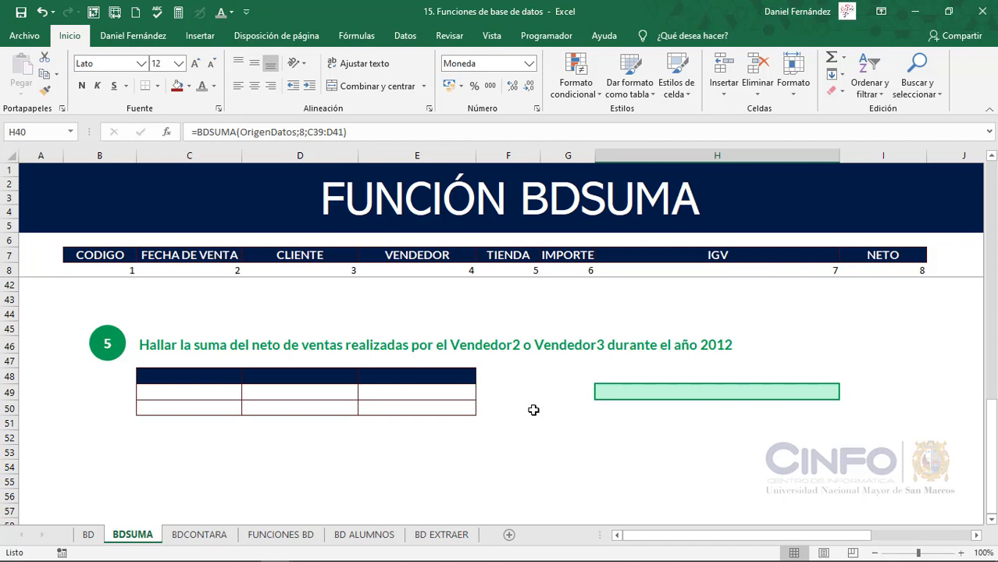
click(452, 256)
key(ctrl+c)
click(217, 375)
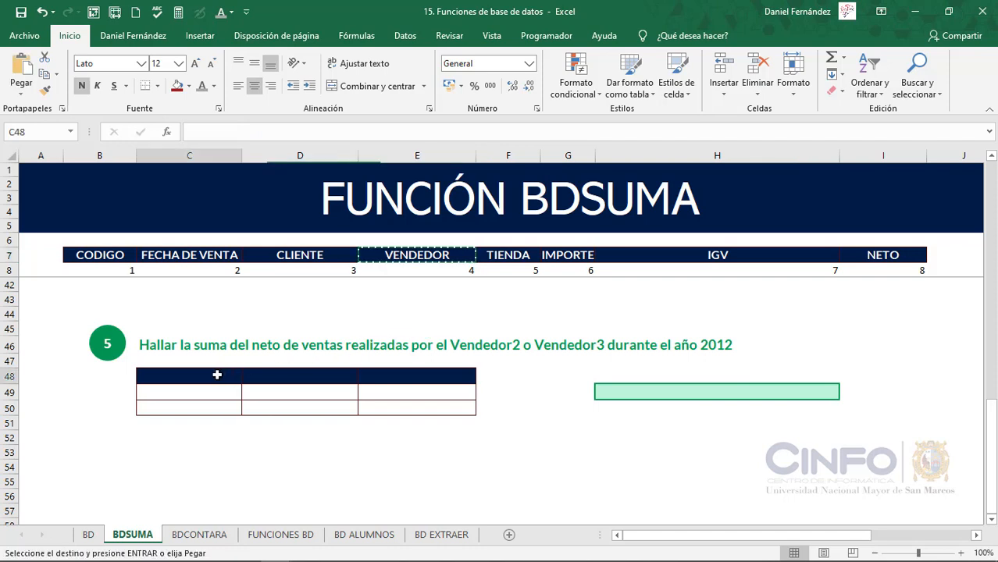
key(ctrl+v)
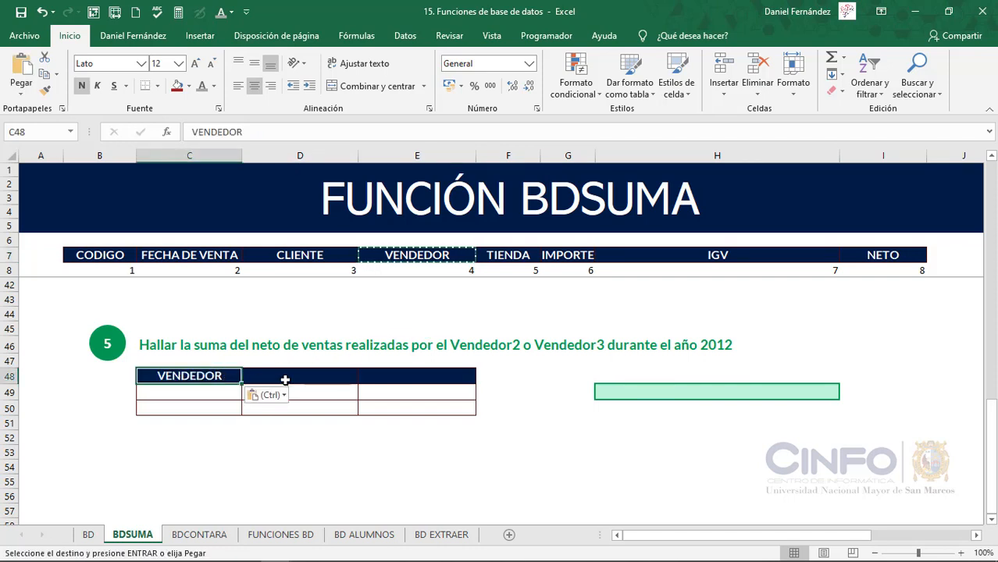
click(222, 256)
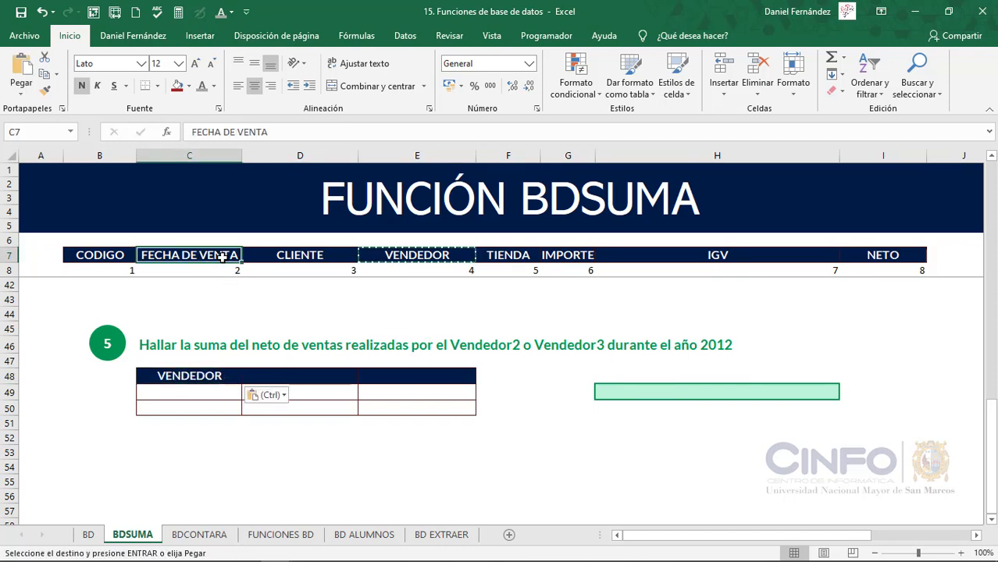
key(ctrl+c)
drag(282, 367, 397, 373)
key(ctrl+v)
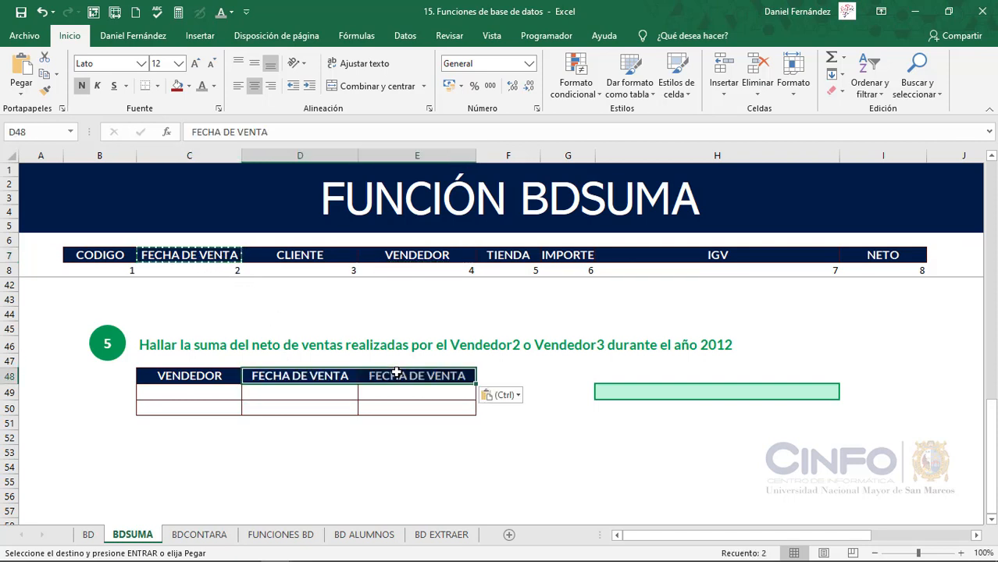
Enter VENDEDOR2 in C49 as the first seller criterion of exercise 5
click(219, 390)
key(Escape)
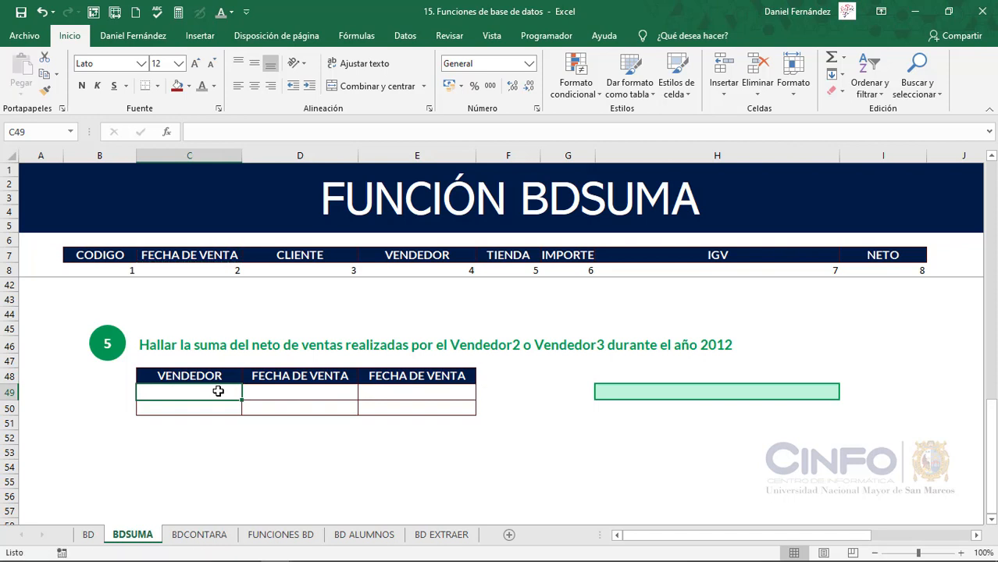
text(VENDEDOR2)
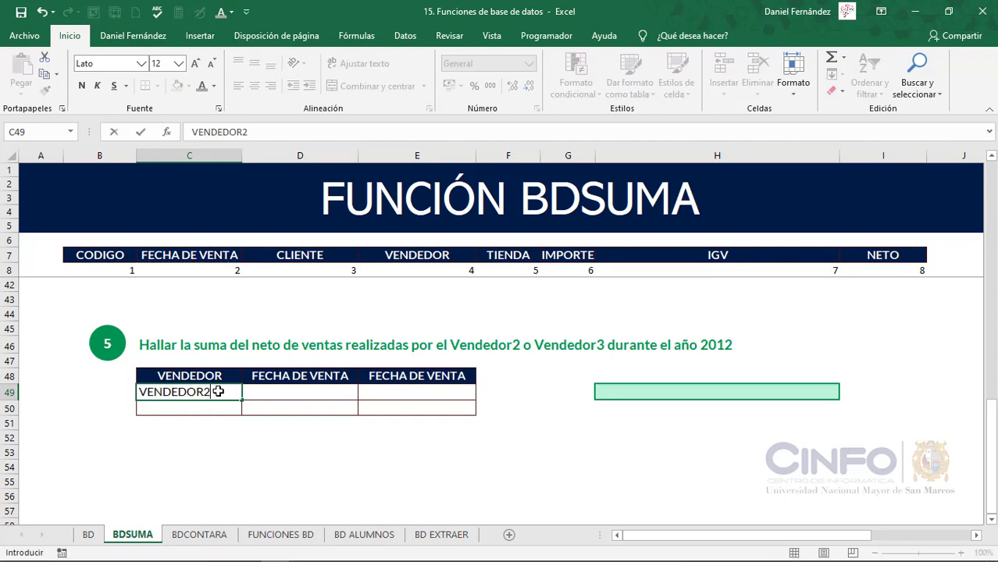
key(Tab)
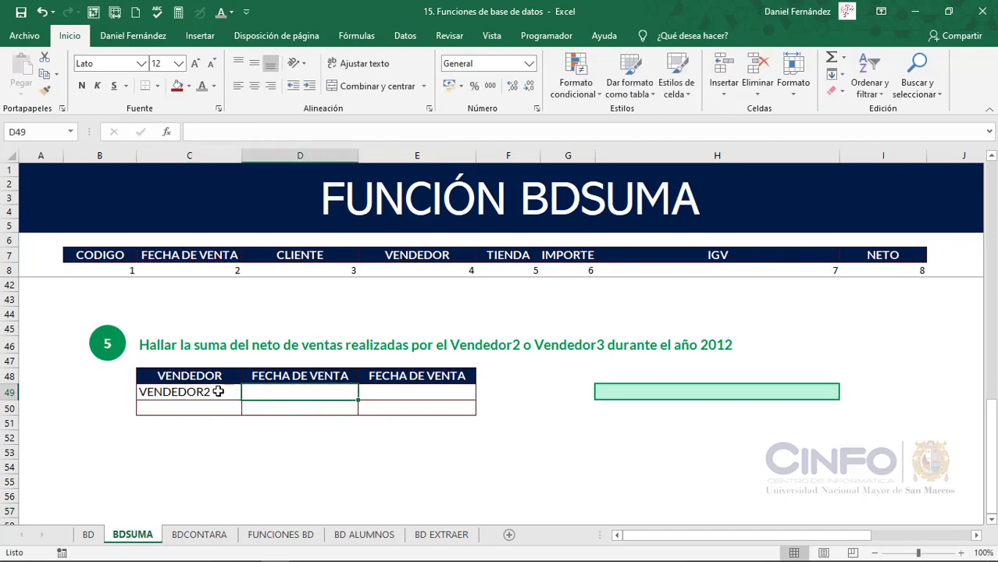
Enter the start date criterion >=01/01/2012 in D49 for the first criteria row of exercise 5
text(>0)
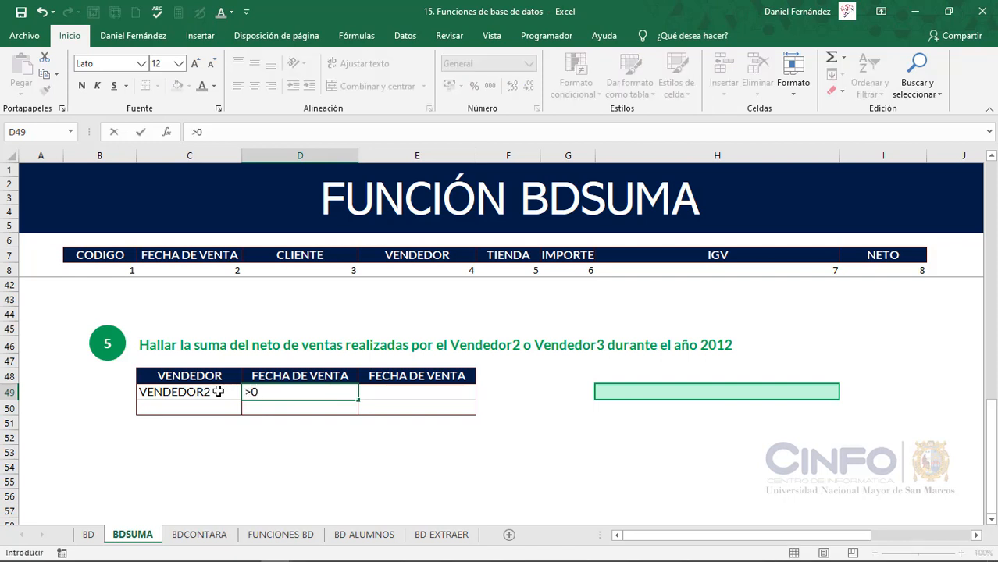
key(BackSpace)
text(=)
text(01/01/)
text(201)
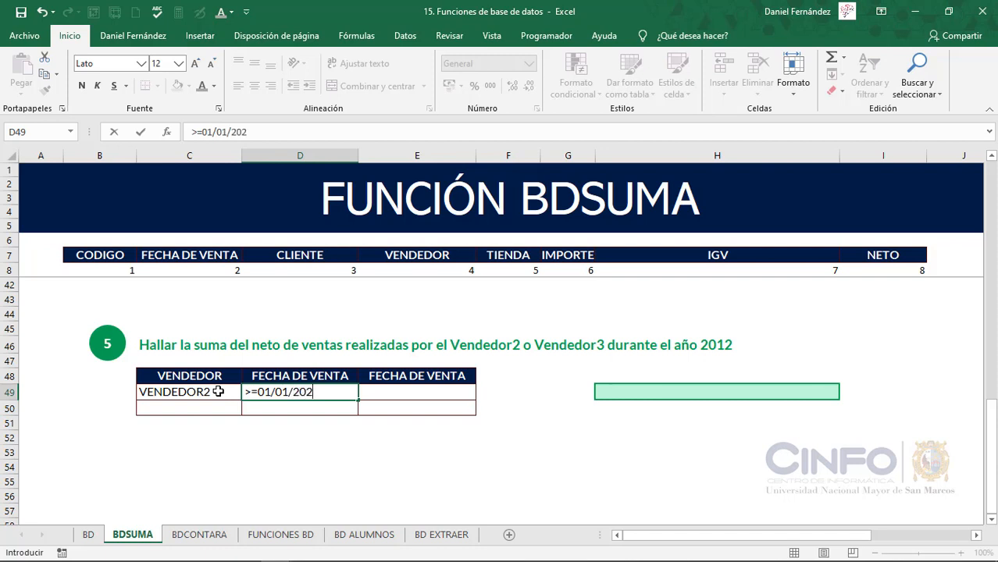
key(BackSpace)
text(12)
key(Tab)
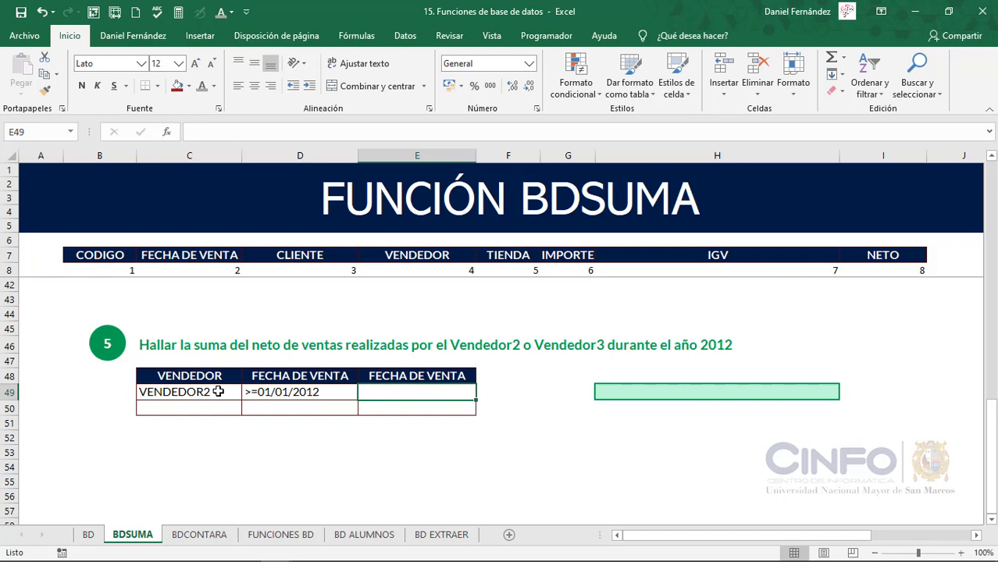
Enter the end date criterion <=31/12/2012 in E49 for the VENDEDOR2 row
text(<=)
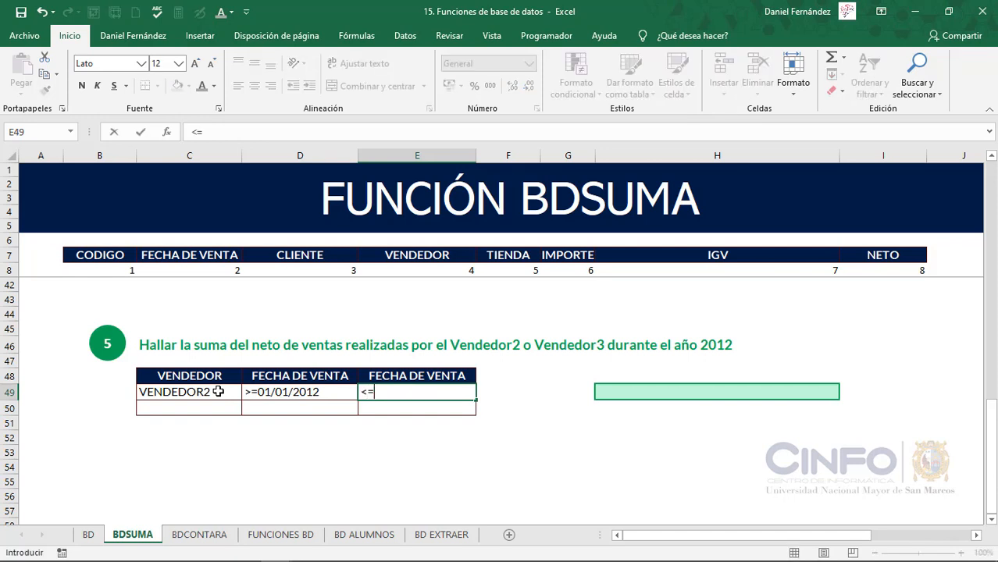
text(31/12/2012)
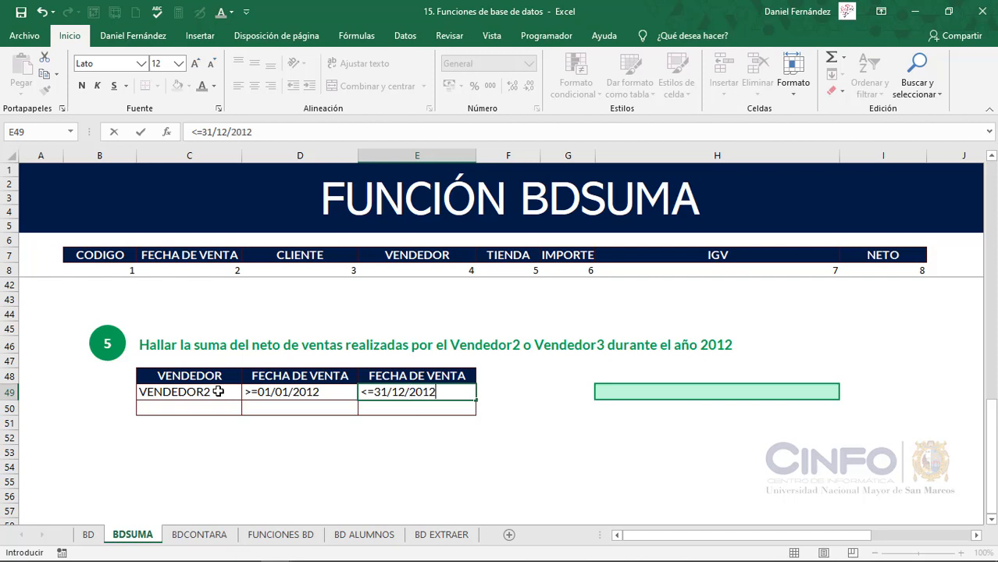
key(Return)
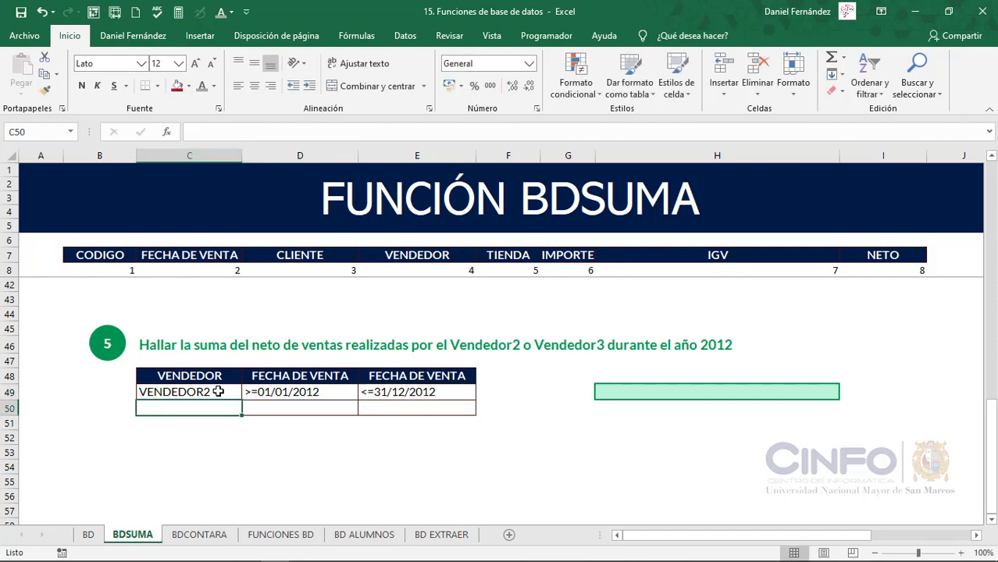
Fill the second criteria row of exercise 5 with VENDEDOR3 in C50 and >=01/01/2012 in D50
text(VENDEDOR)
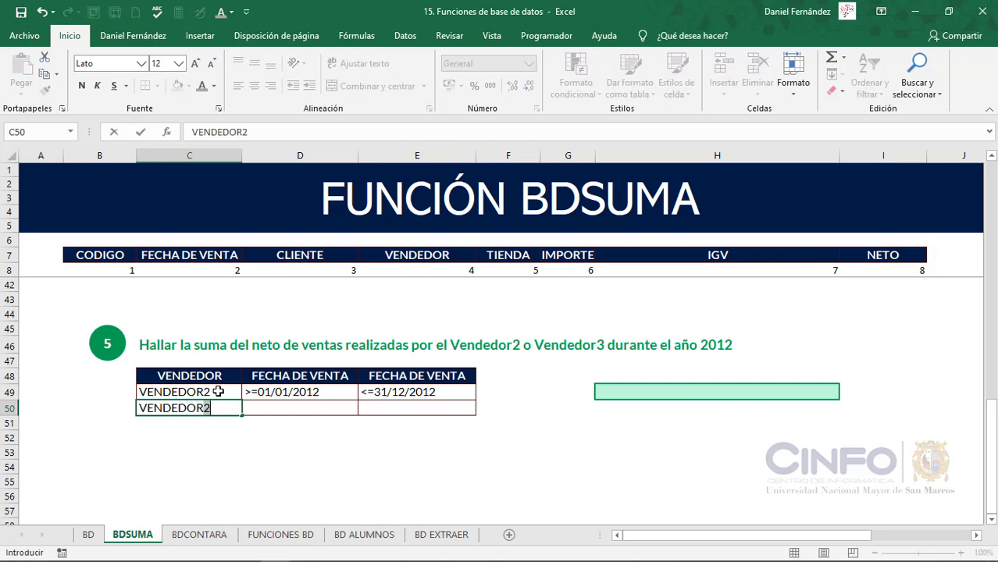
text(3)
key(Tab)
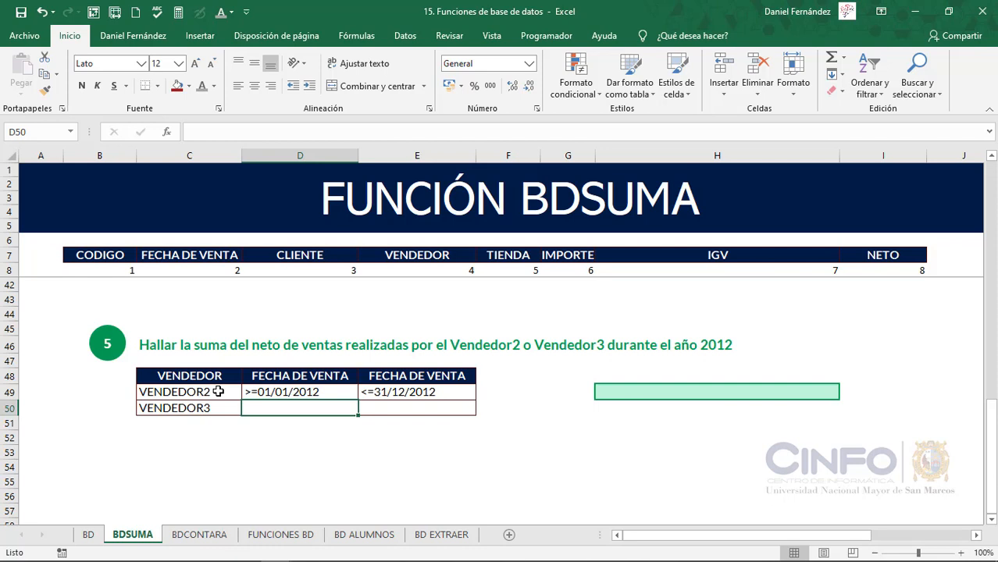
text(<)
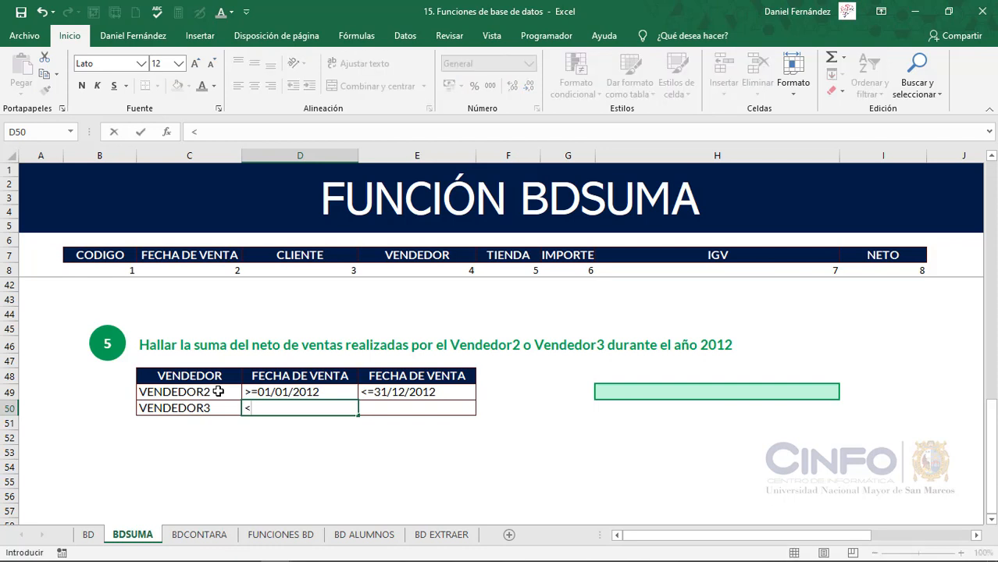
key(BackSpace)
text(>=01/01/2012)
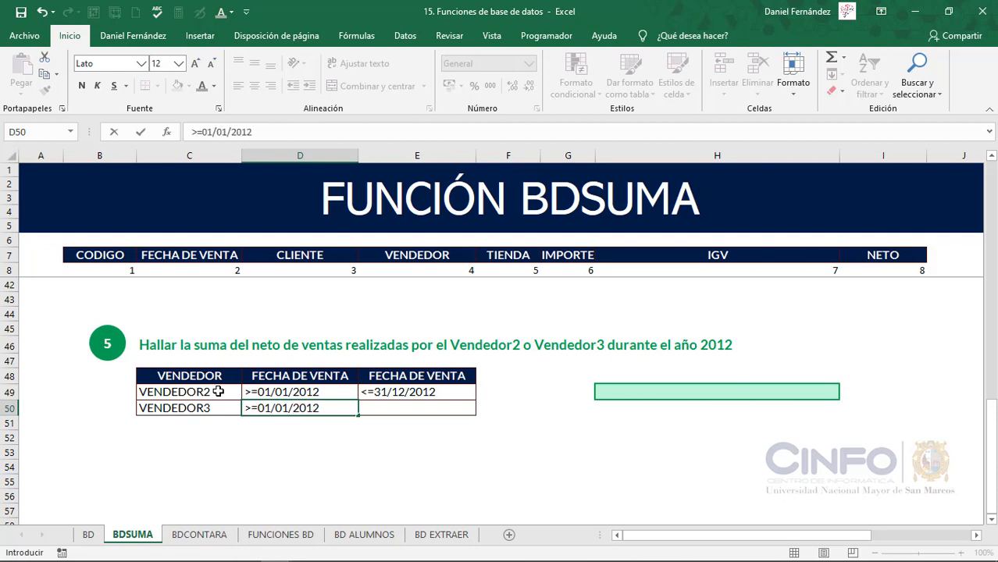
key(Tab)
Copy the <=31/12/2012 criterion from E49 into E50 for the VENDEDOR3 row
key(Right)
key(Up)
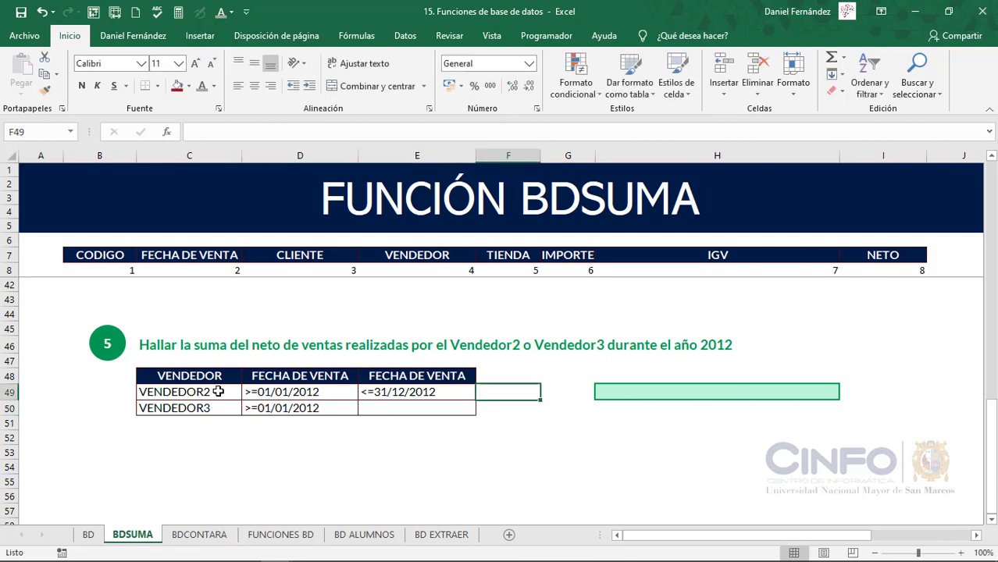
key(Left)
key(ctrl+c)
key(Down)
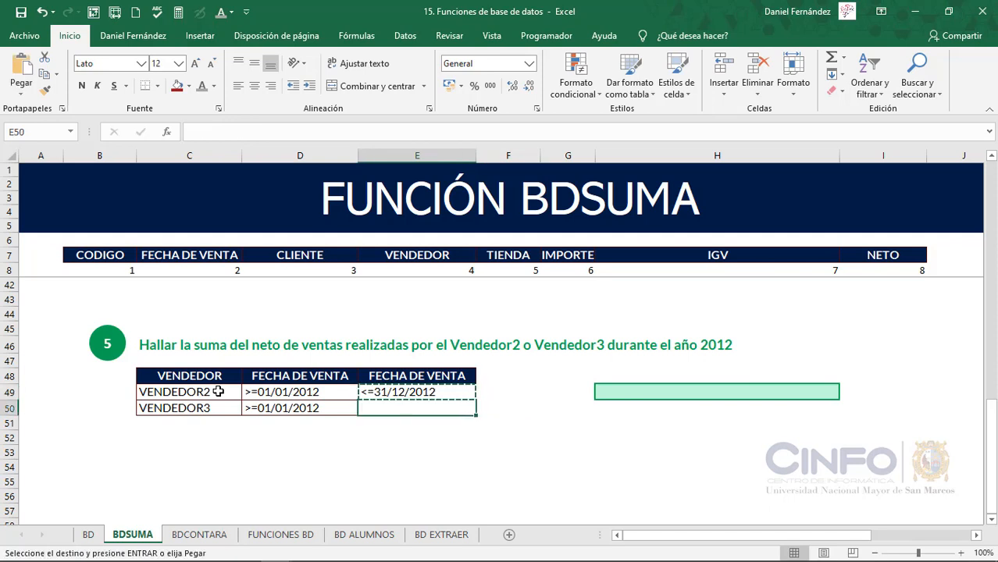
key(ctrl+v)
key(Escape)
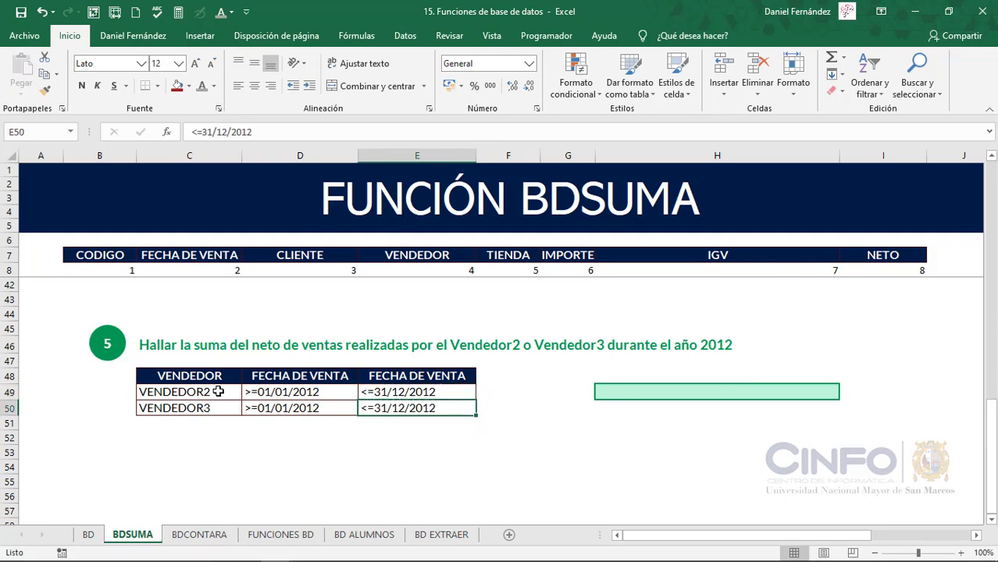
Enter =BDSUMA(OrigenDatos;8;C48:E50) in cell H49 to sum the NETO of exercise 5
key(Right)
key(Right)
key(Right)
key(Up)
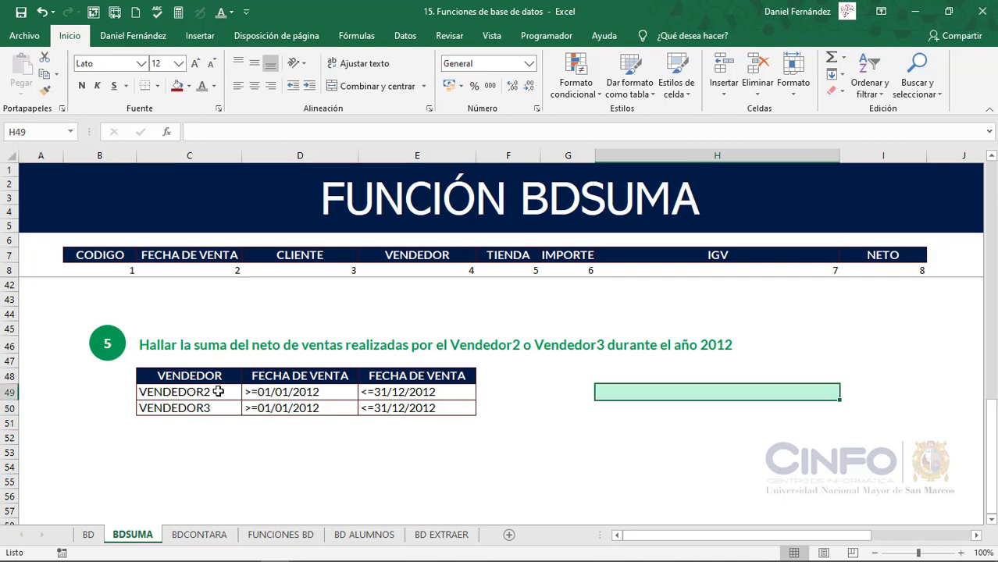
text(=BDSUM)
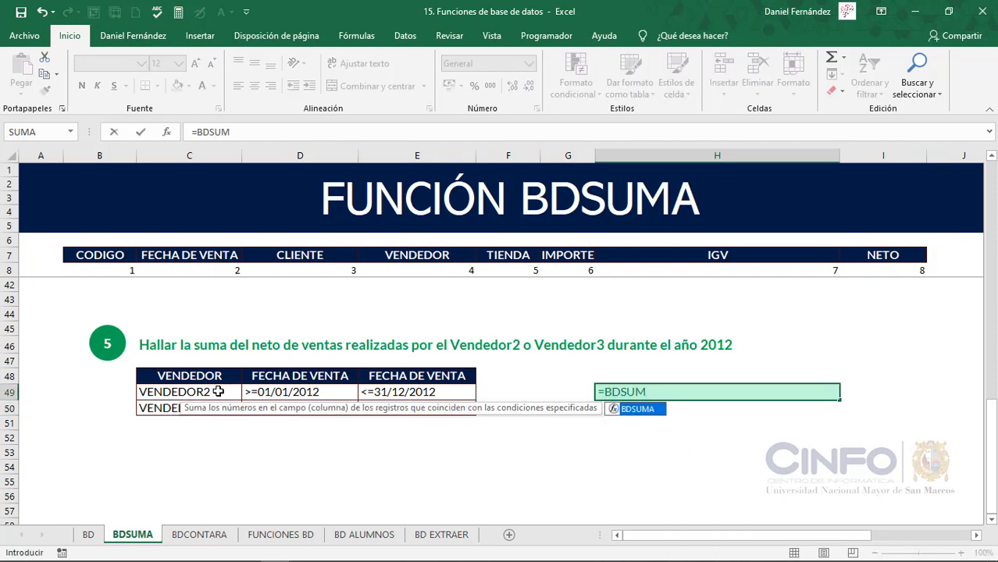
key(Tab)
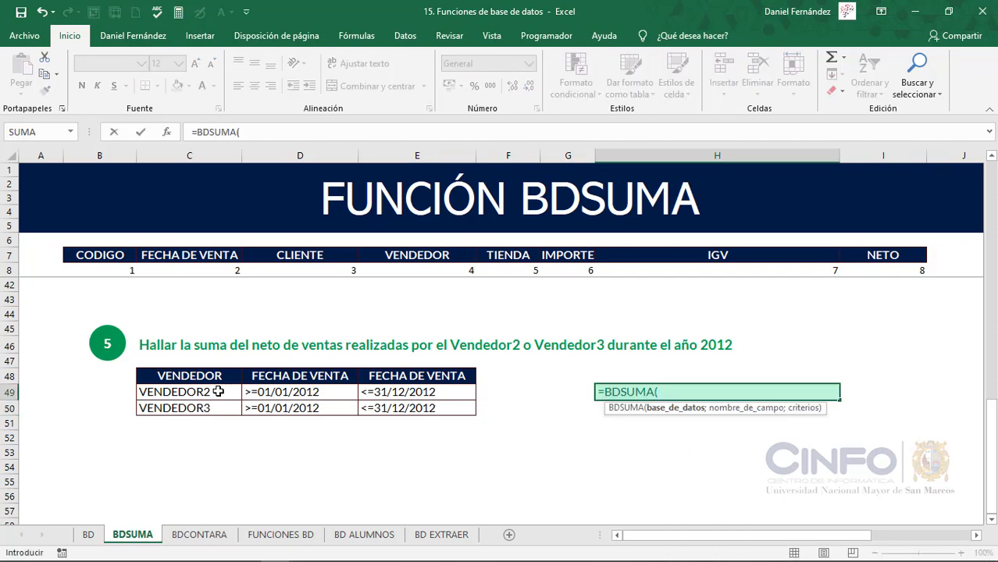
text(ORI)
key(Tab)
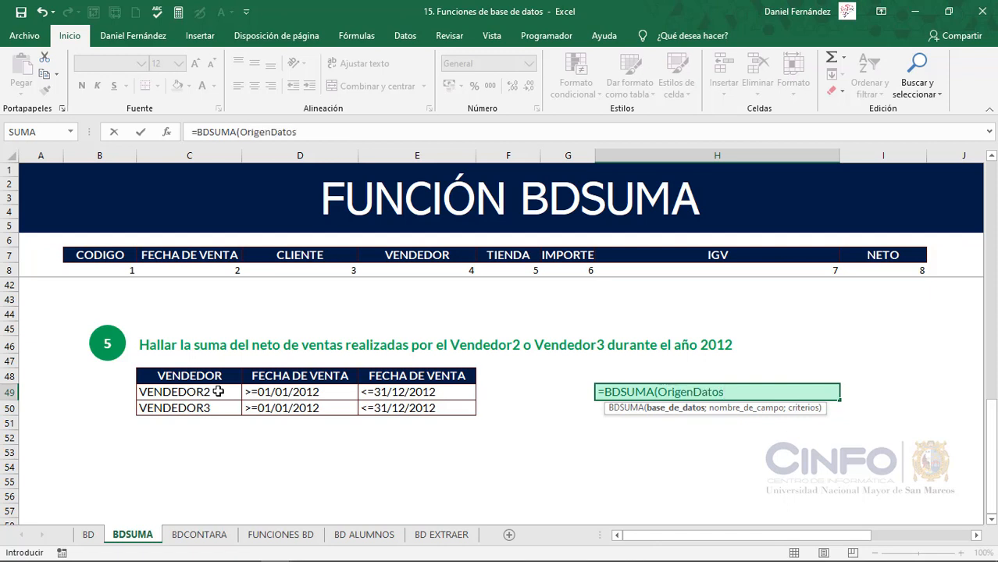
text(;)
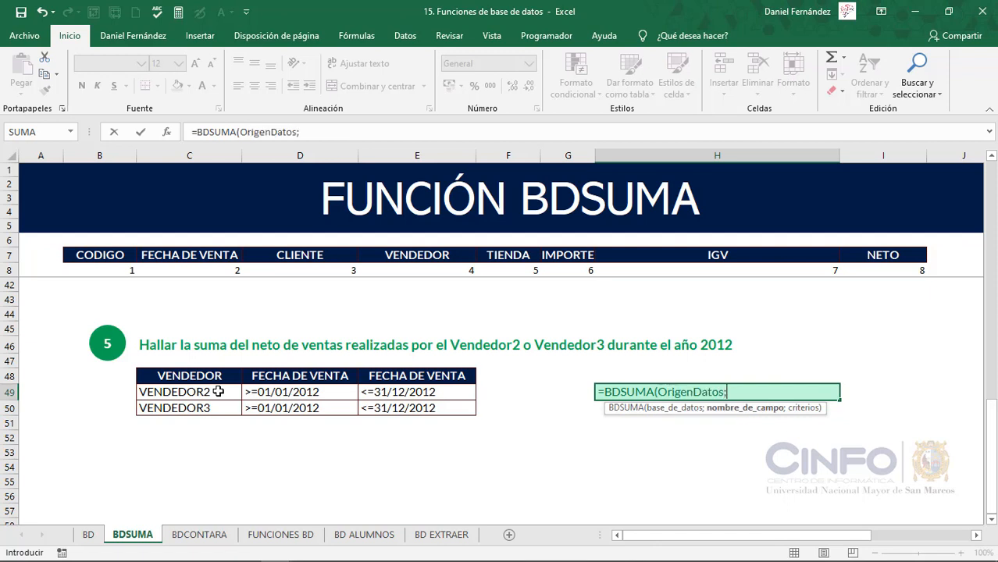
text(8;)
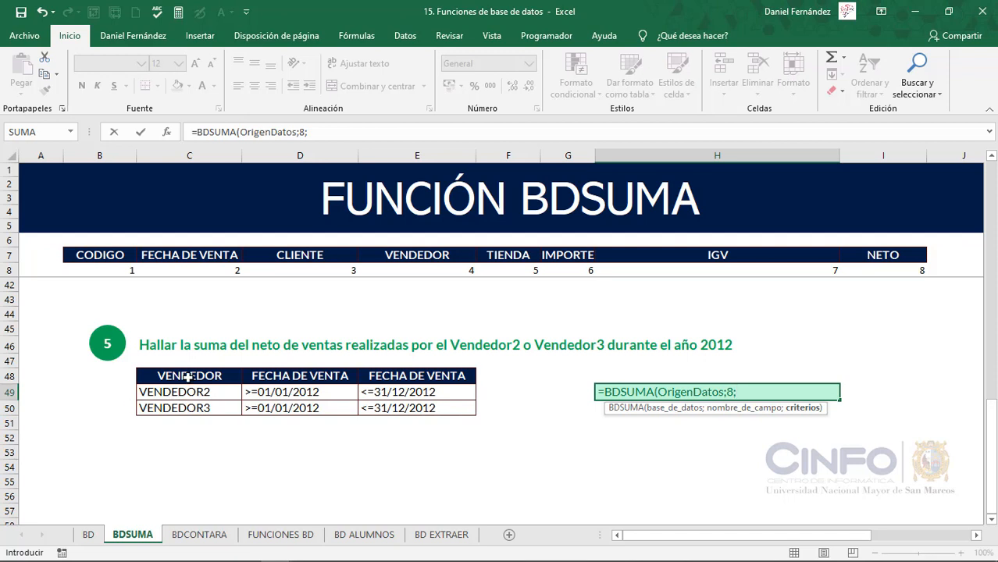
drag(188, 377, 435, 408)
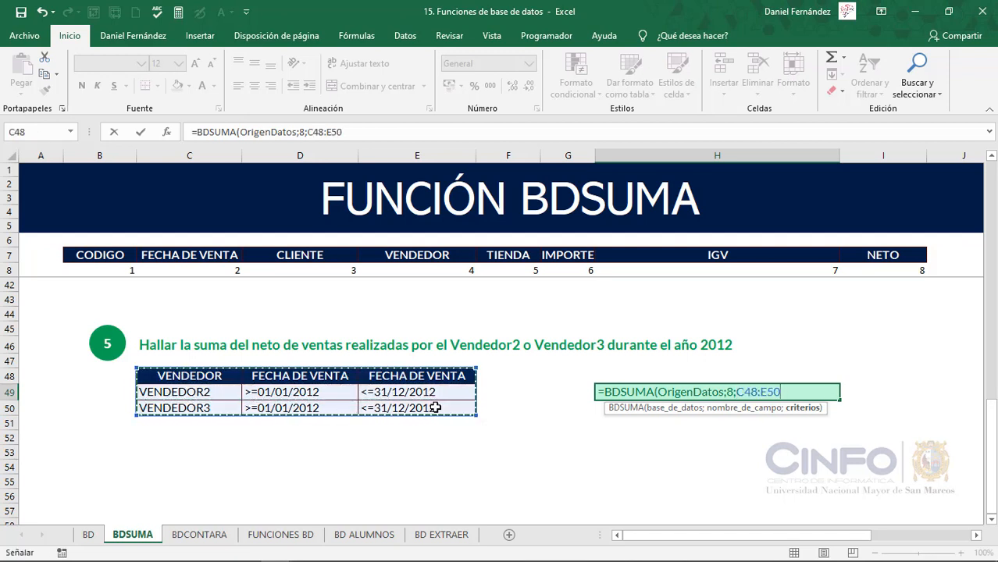
text())
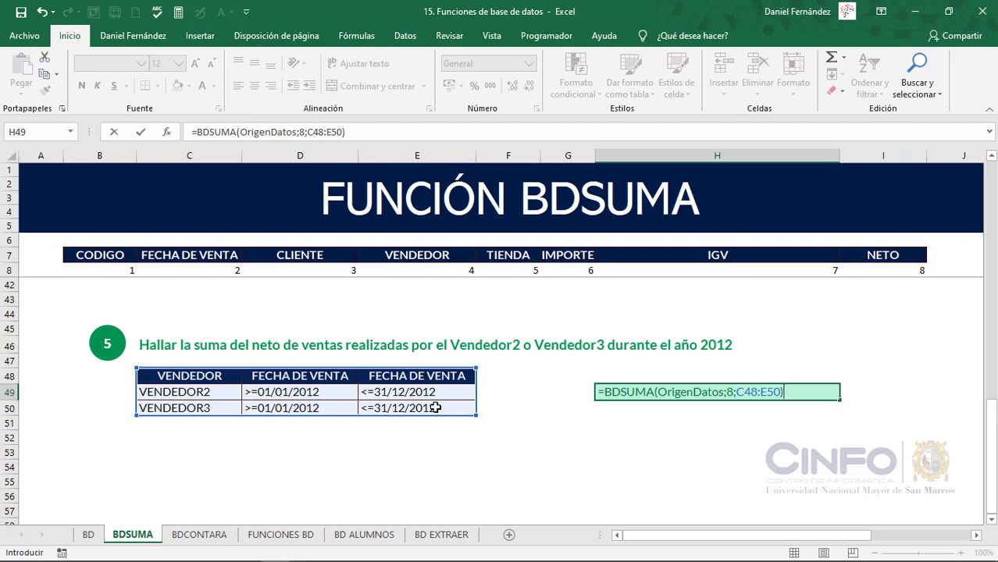
key(Return)
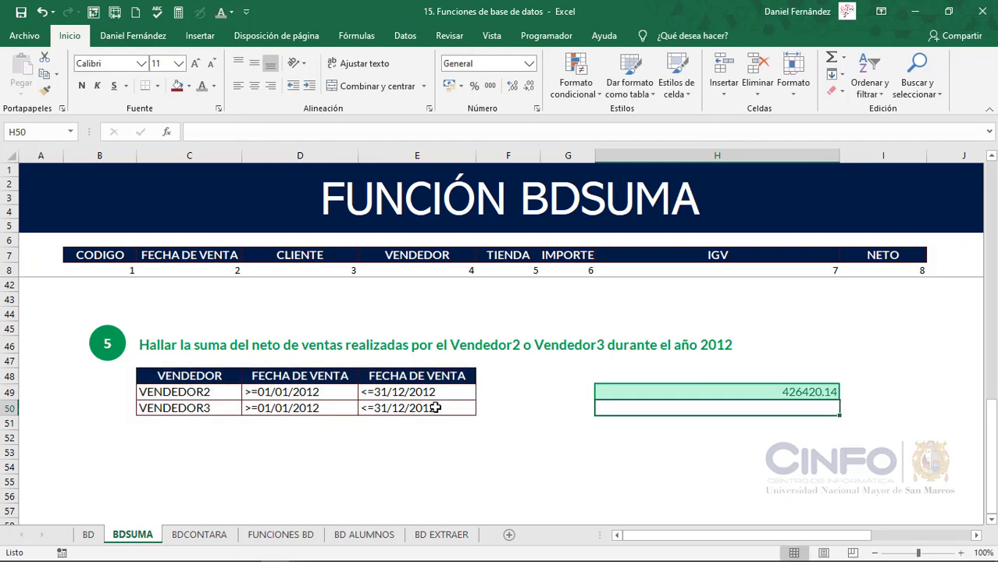
Format the exercise 5 sum in cell H49 as Moneda
click(715, 392)
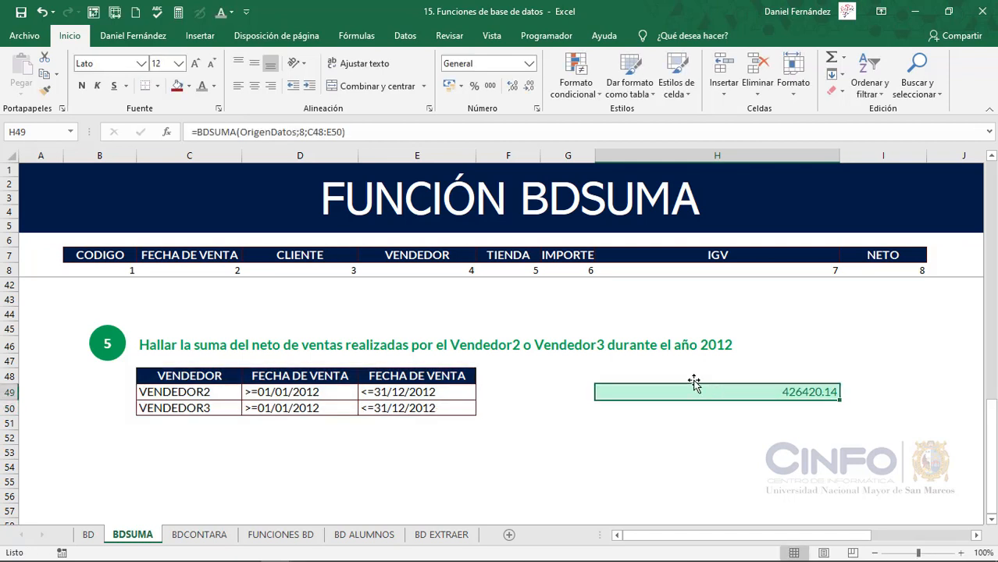
click(528, 63)
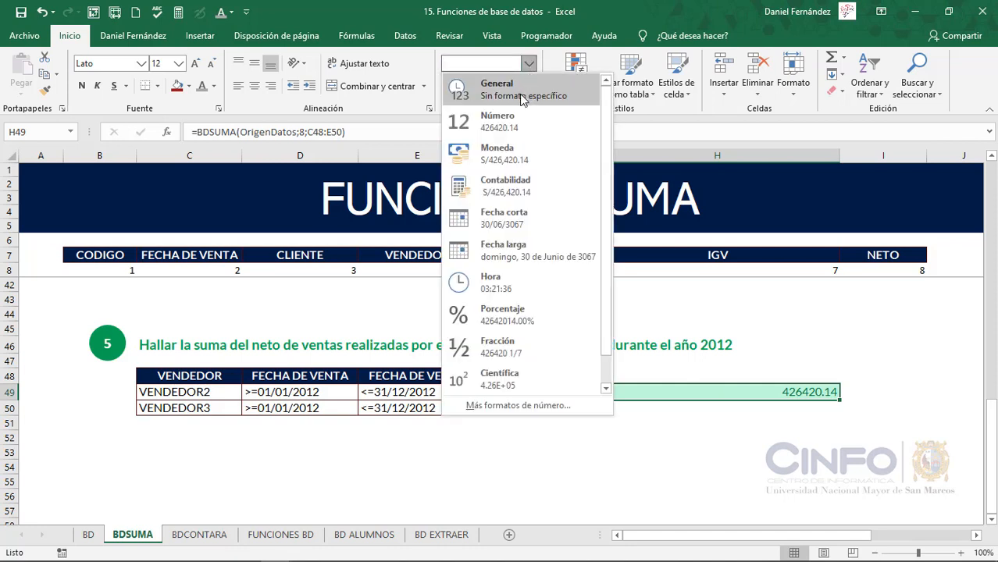
click(511, 158)
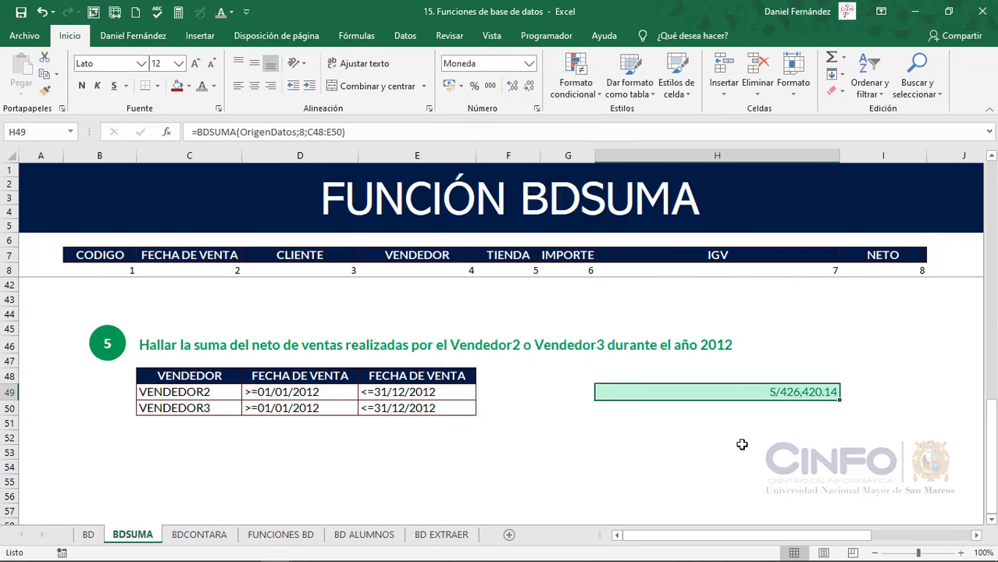